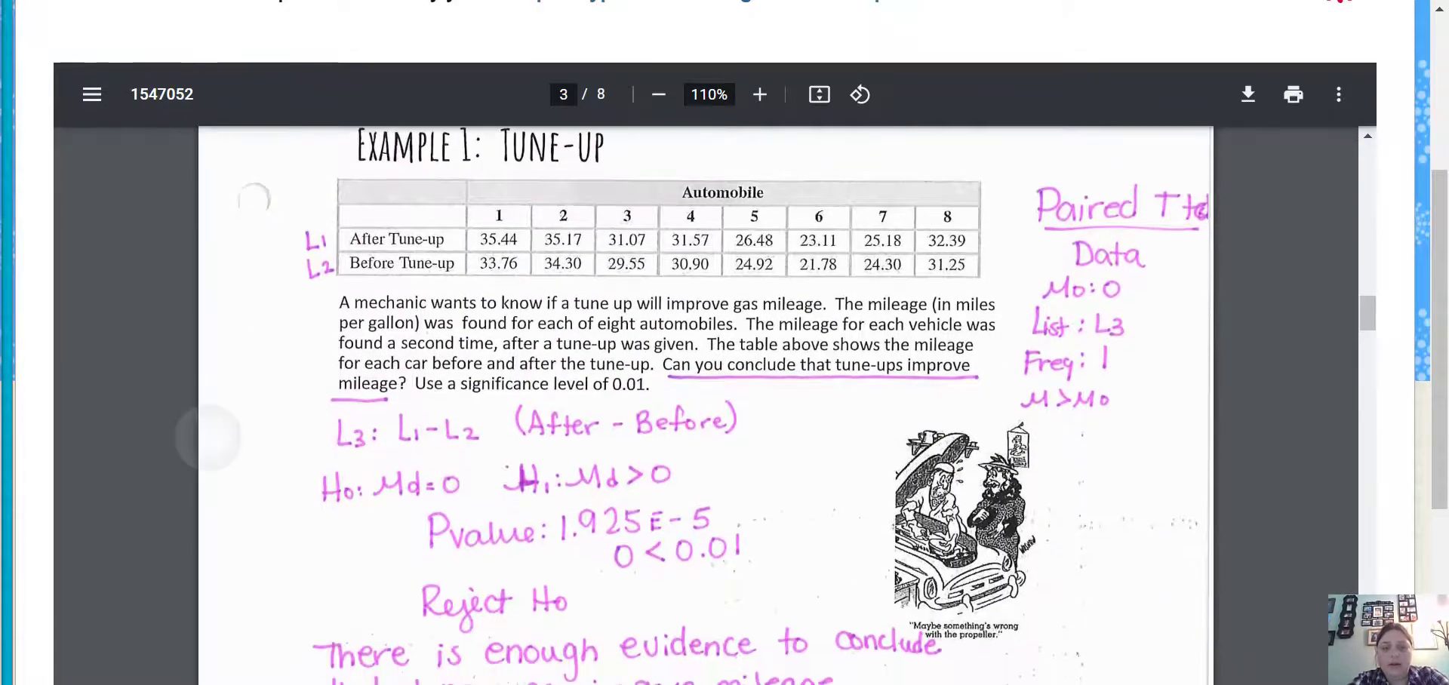
- Read the Example 1: Tune-Up problem, its mileage table and the worked solution in the PDF notes
scroll(706, 354, "down", 2)
scroll(709, 453, "up", 2)
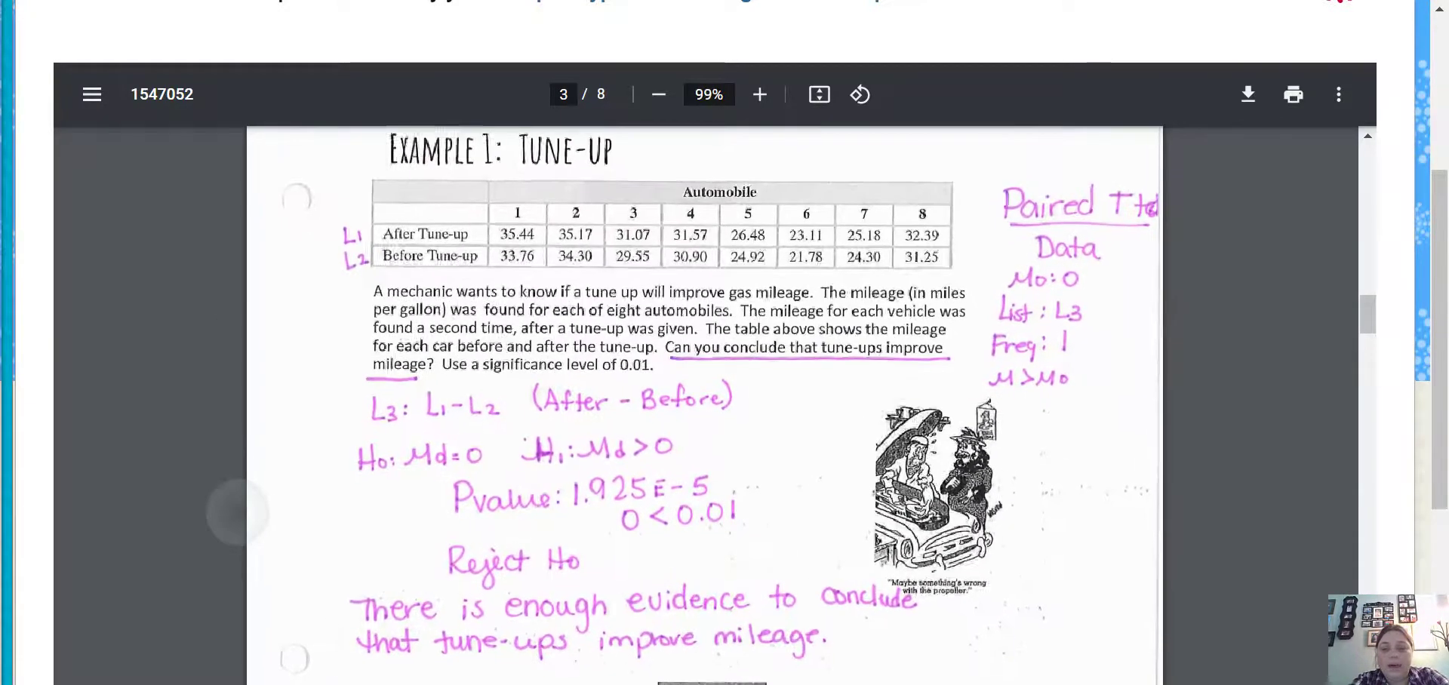
scroll(705, 407, "down", 1)
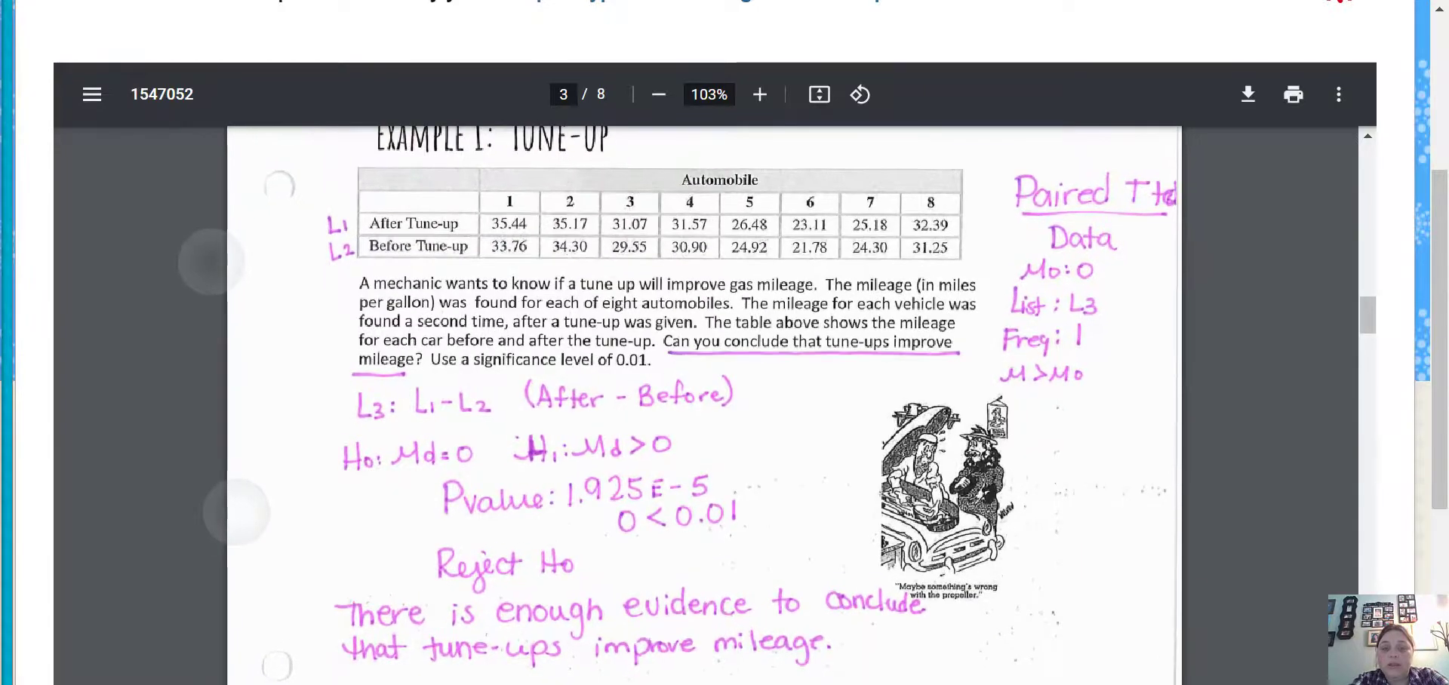
scroll(222, 389, "down", 1)
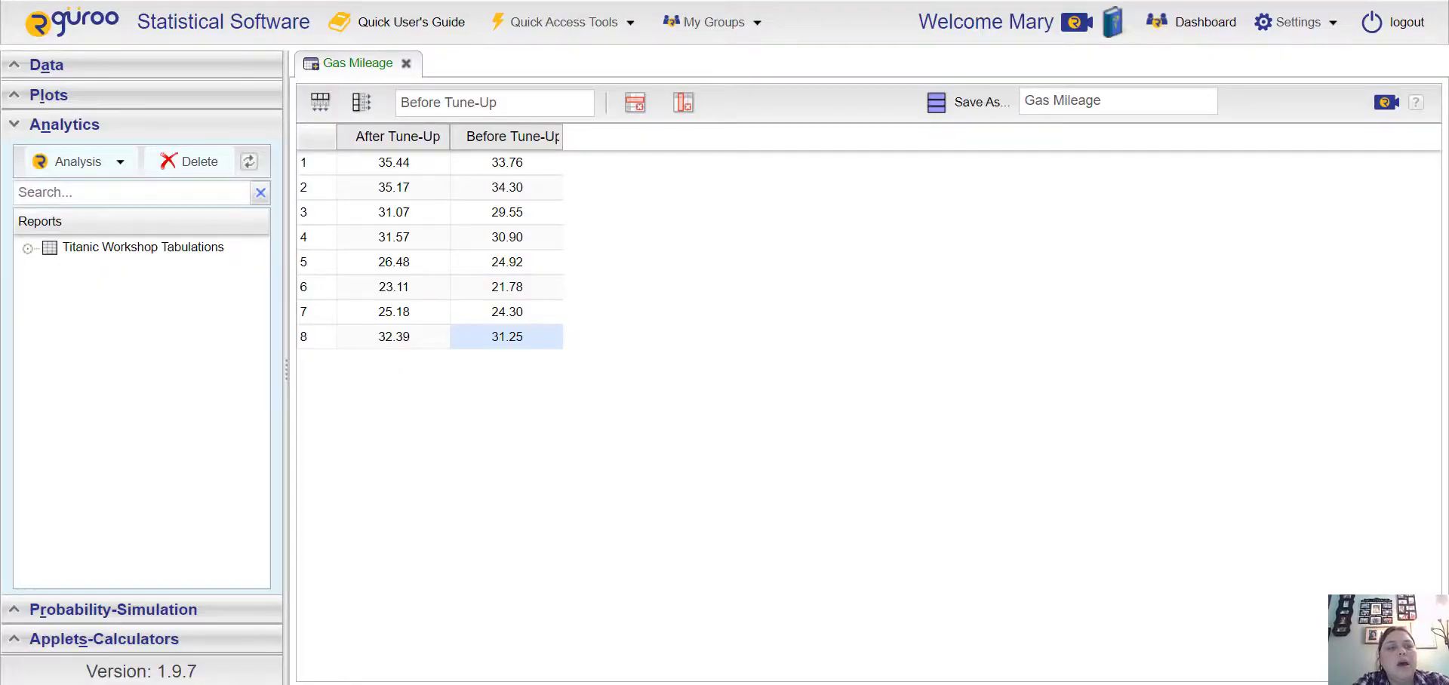
- Create a new blank dataset and expand it to eight rows and two variable columns
left_click(46, 64)
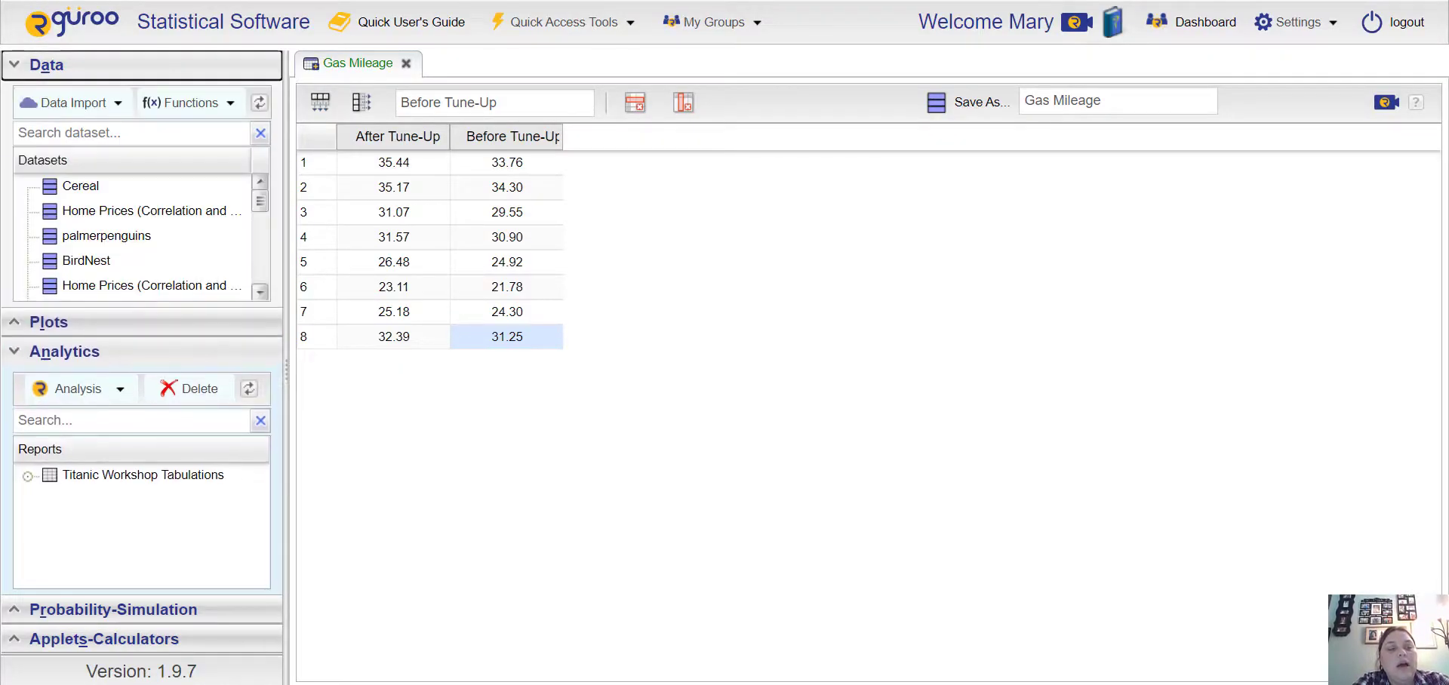
left_click(73, 103)
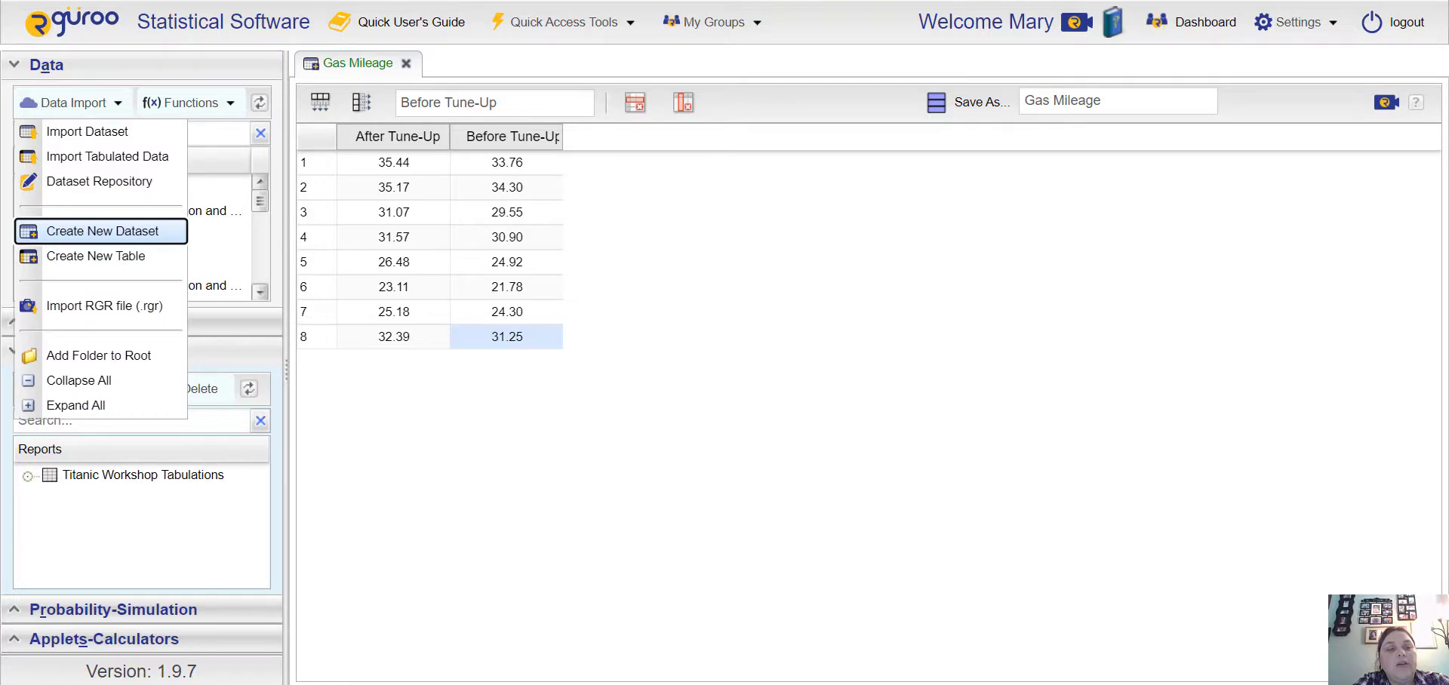
left_click(102, 230)
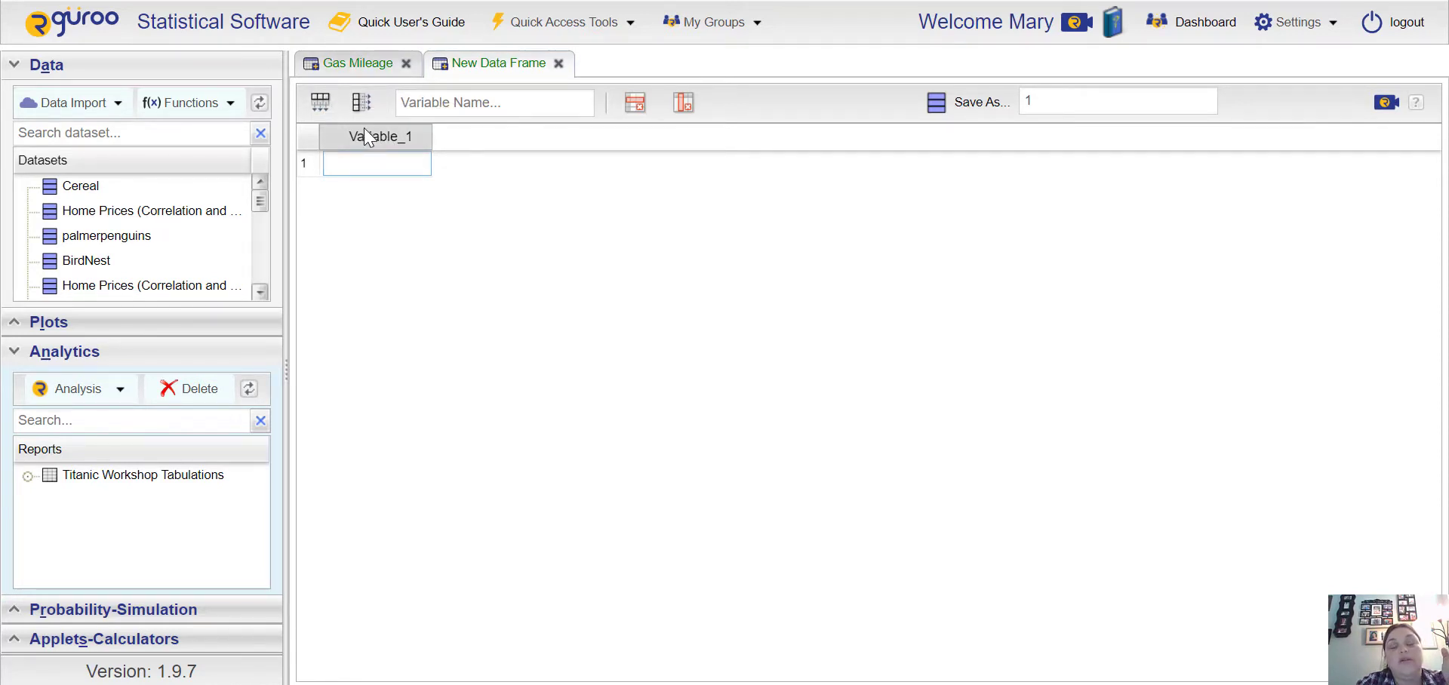
left_click(317, 110)
left_click(318, 111)
left_click(321, 110)
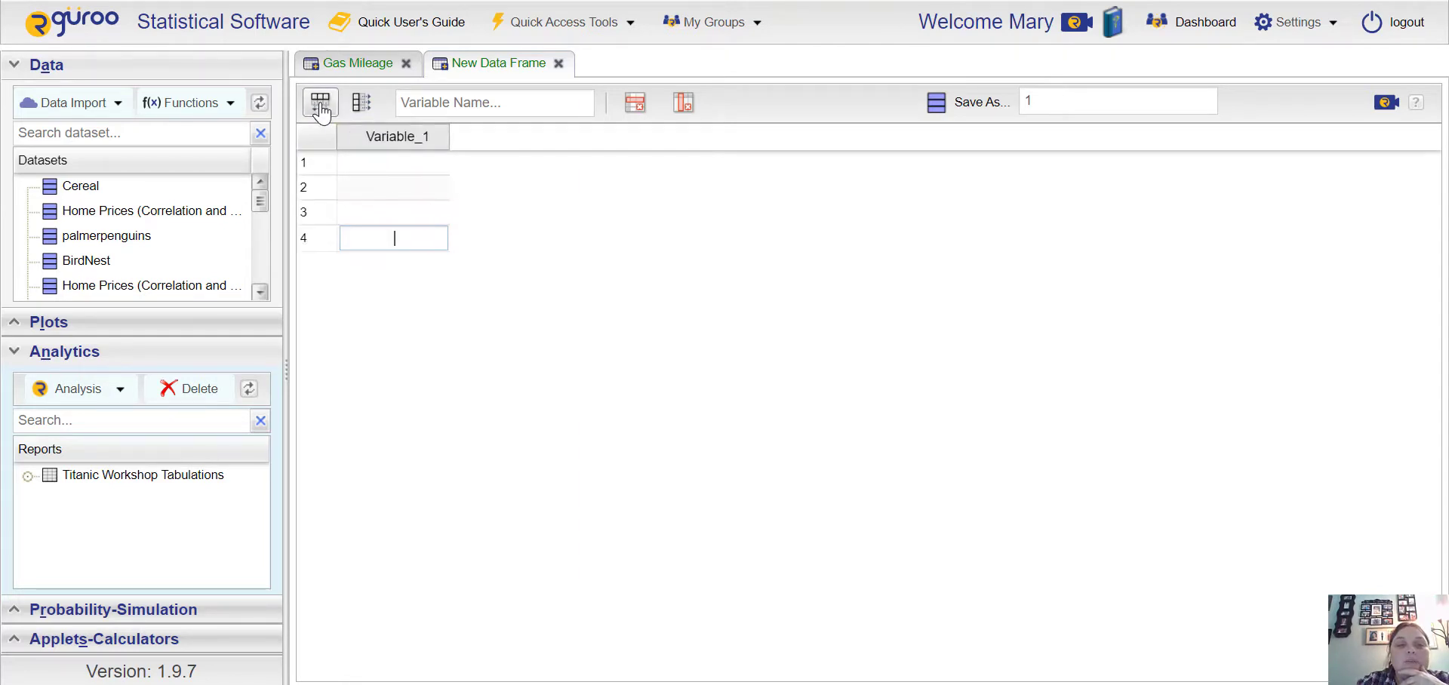
left_click(320, 110)
left_click(321, 110)
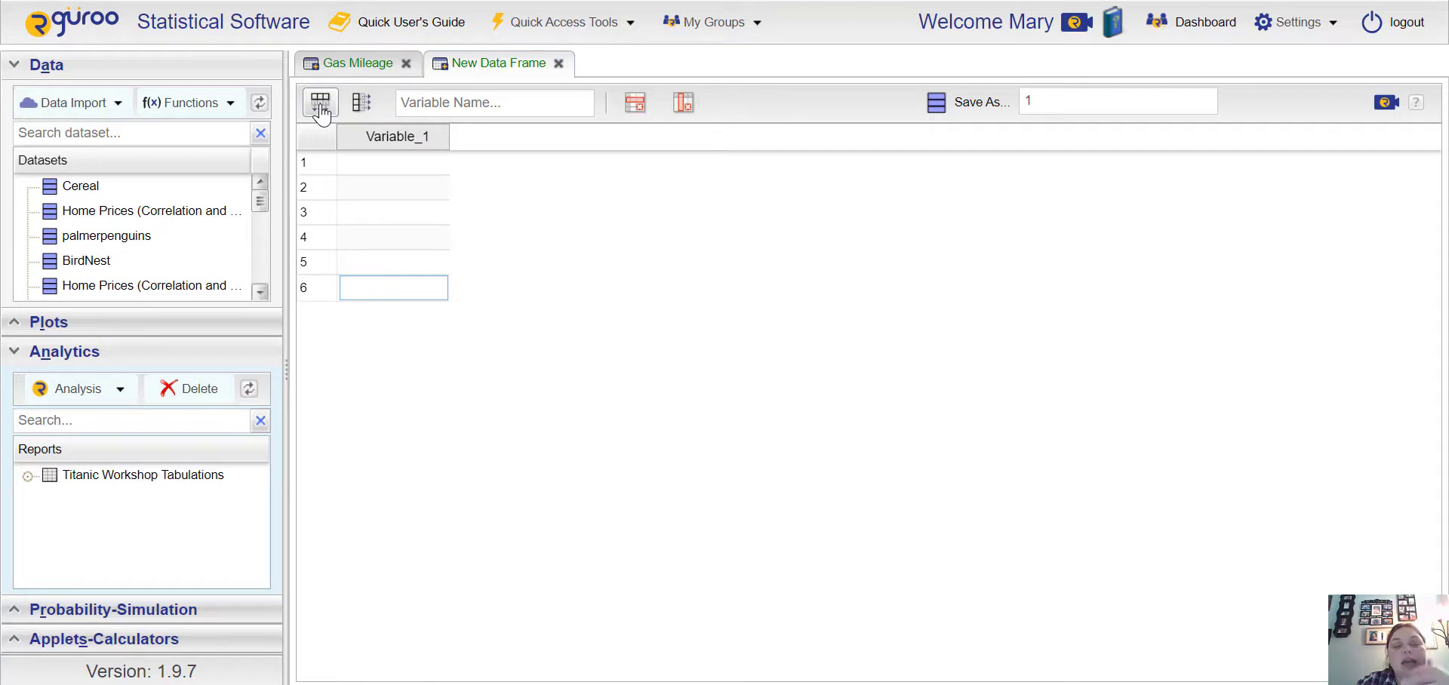
left_click(321, 110)
left_click(321, 110)
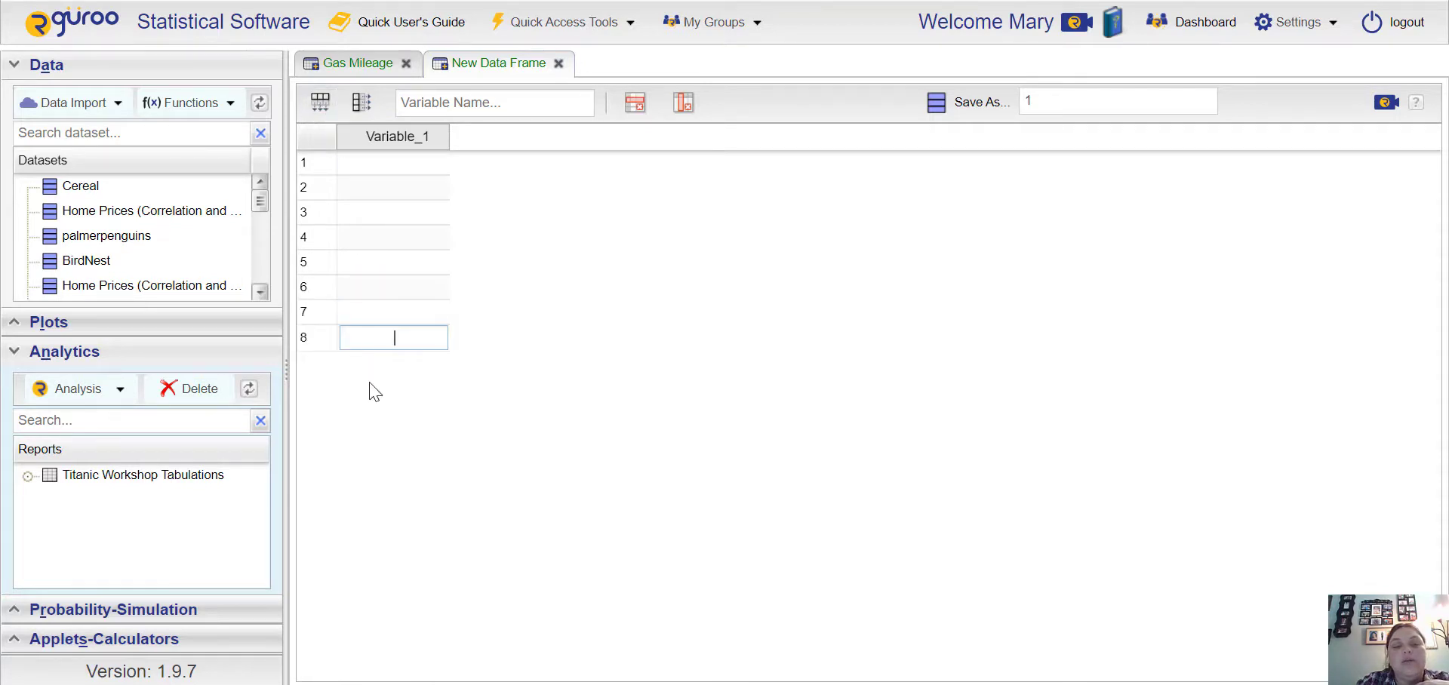
left_click(363, 105)
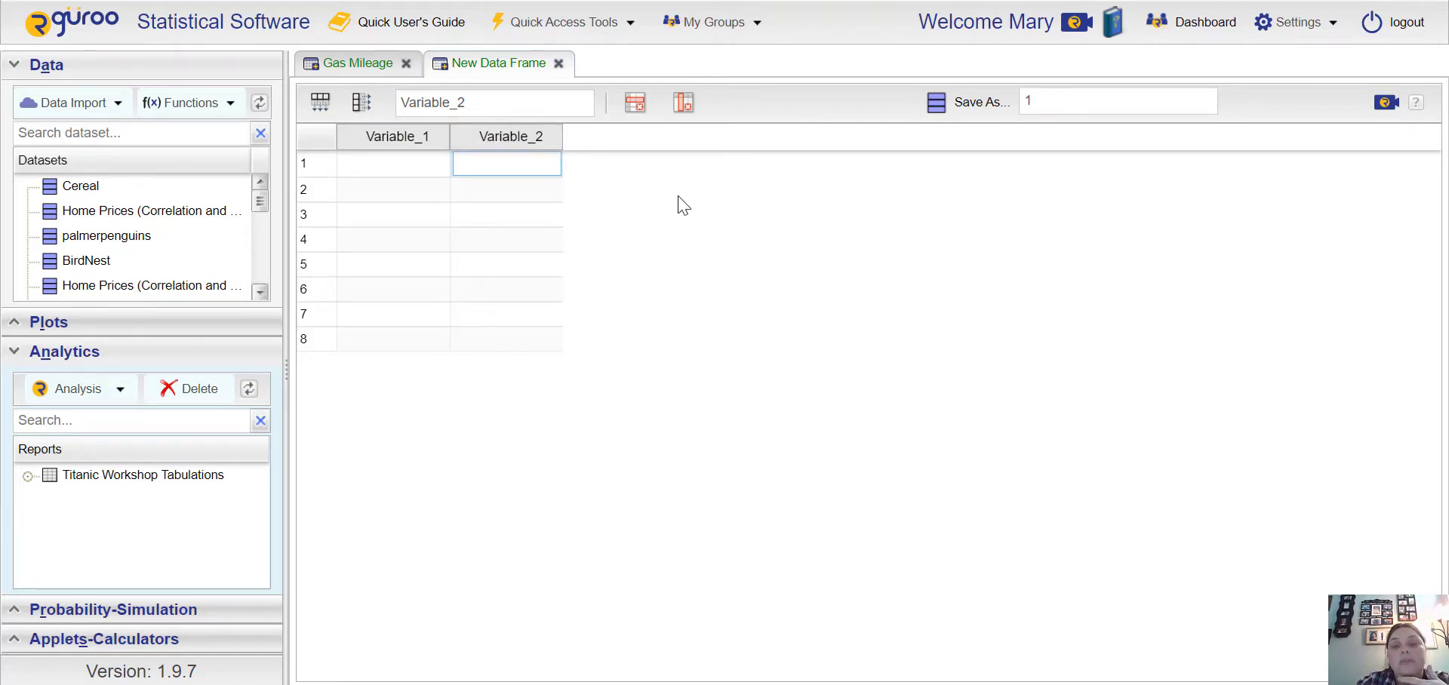
- Close the editor of the new blank data frame without saving it
left_click(1072, 106)
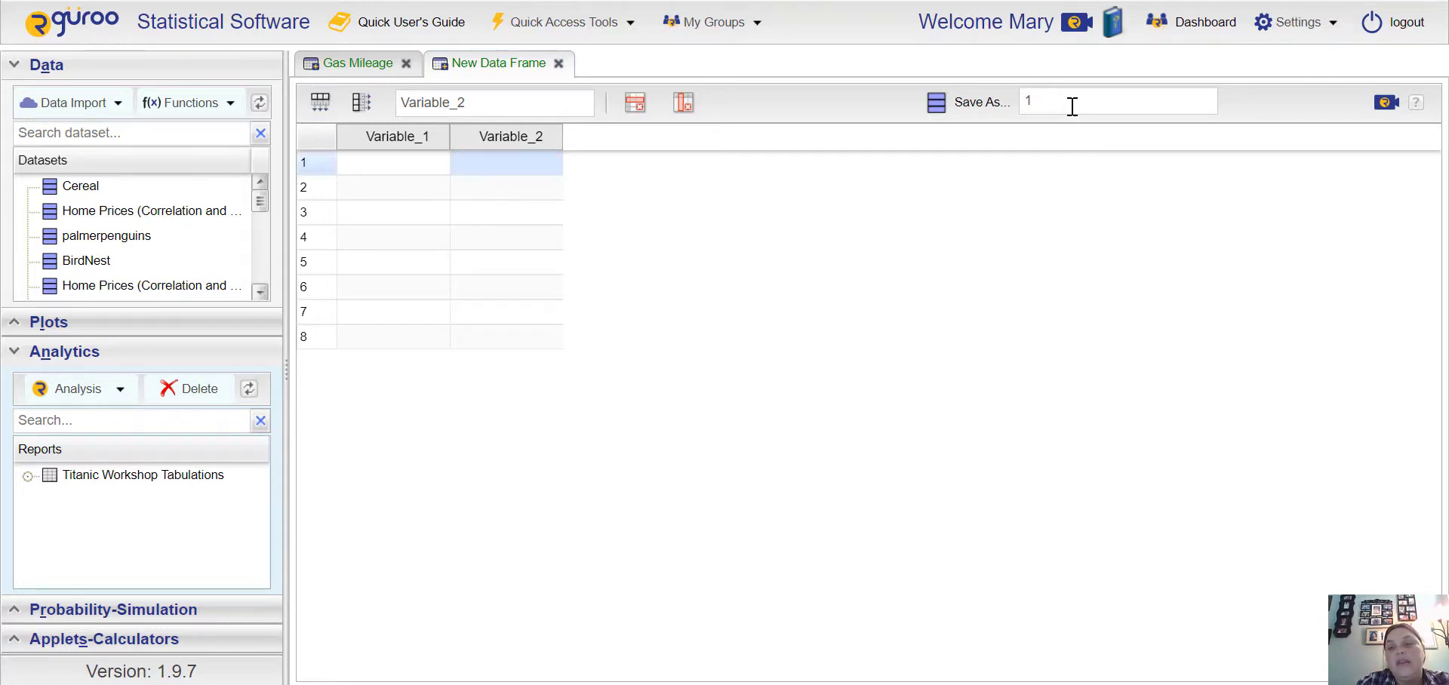
left_click_drag(1071, 105, 1001, 110)
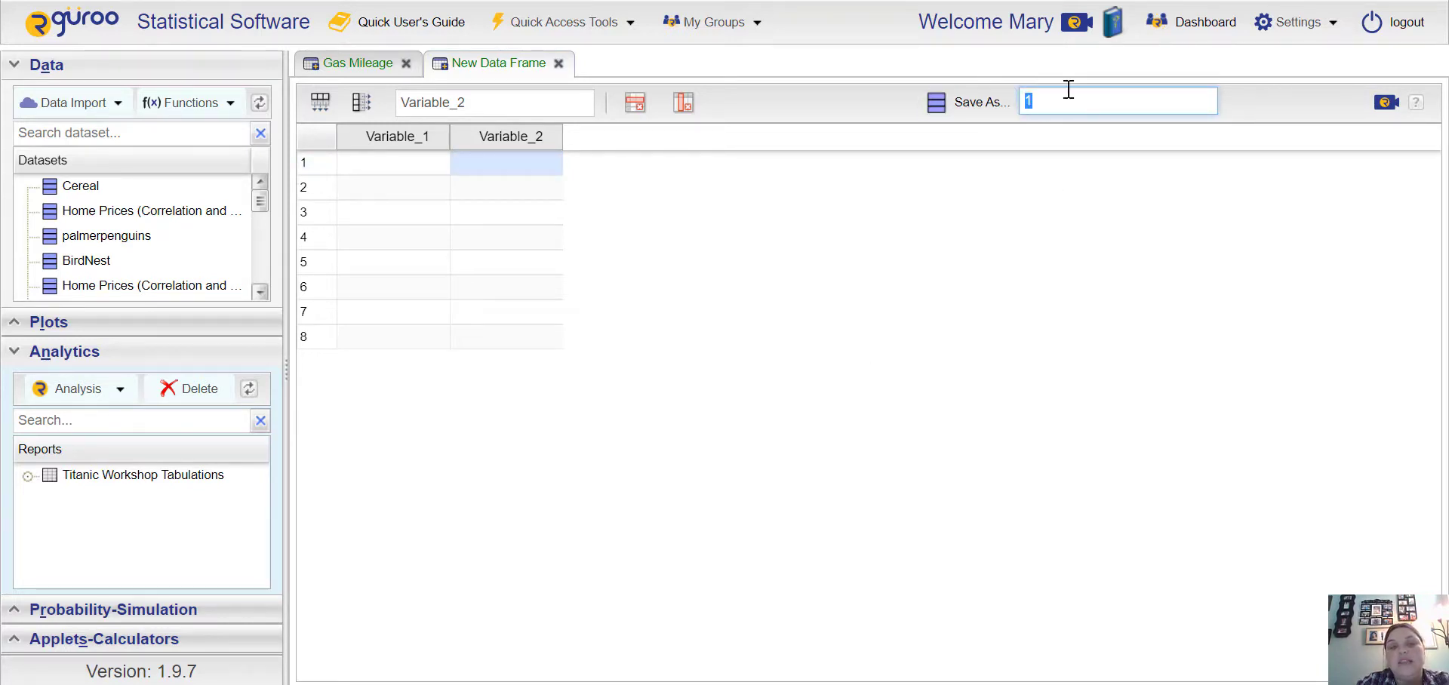
left_click(558, 64)
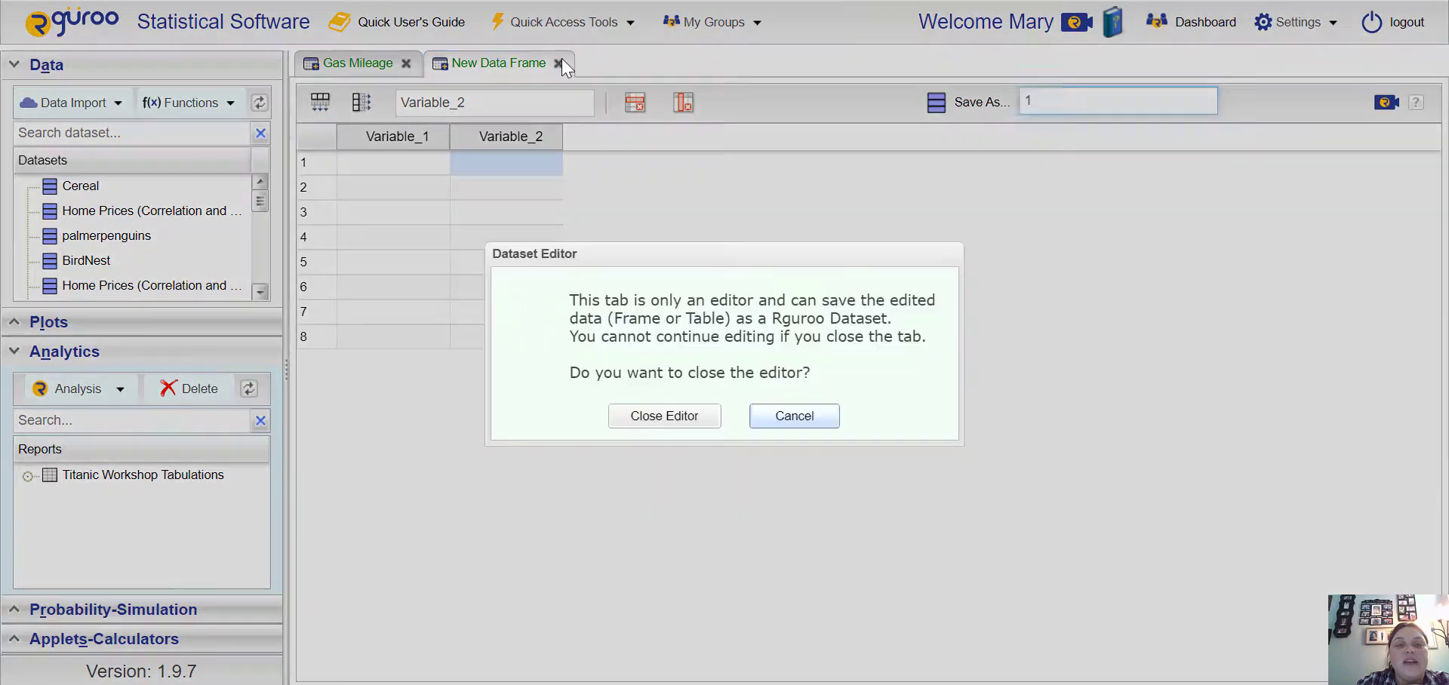
left_click(698, 417)
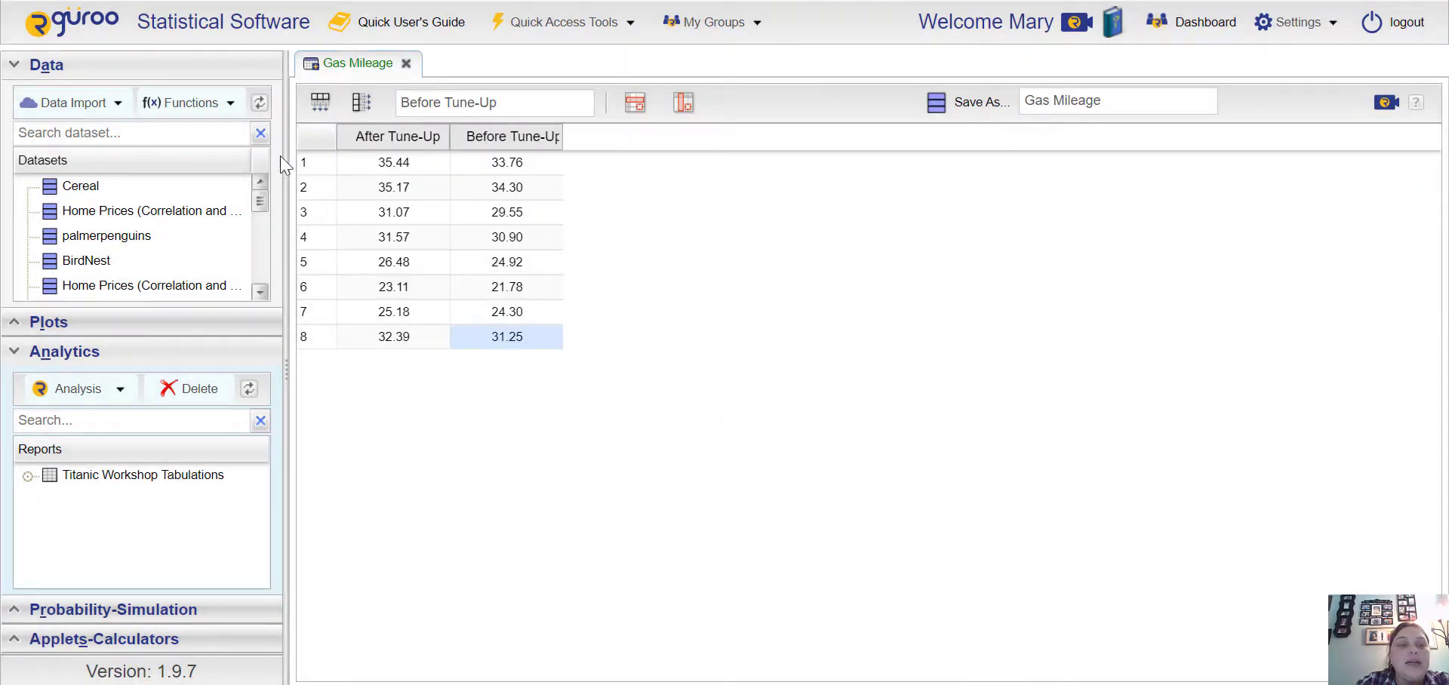
- Find the Gas Mileage dataset in the dataset list and review the tune-up problem in the PDF notes
left_click_drag(260, 202, 251, 310)
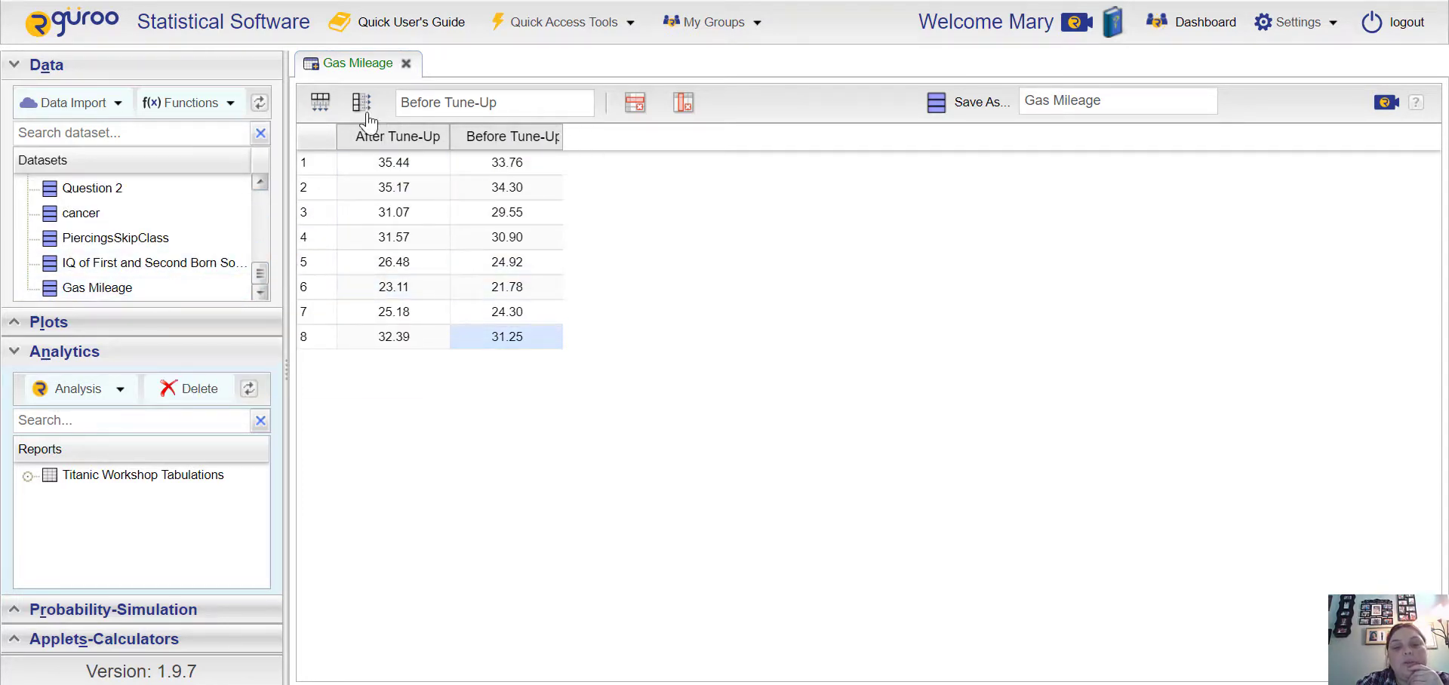
left_click(302, 1)
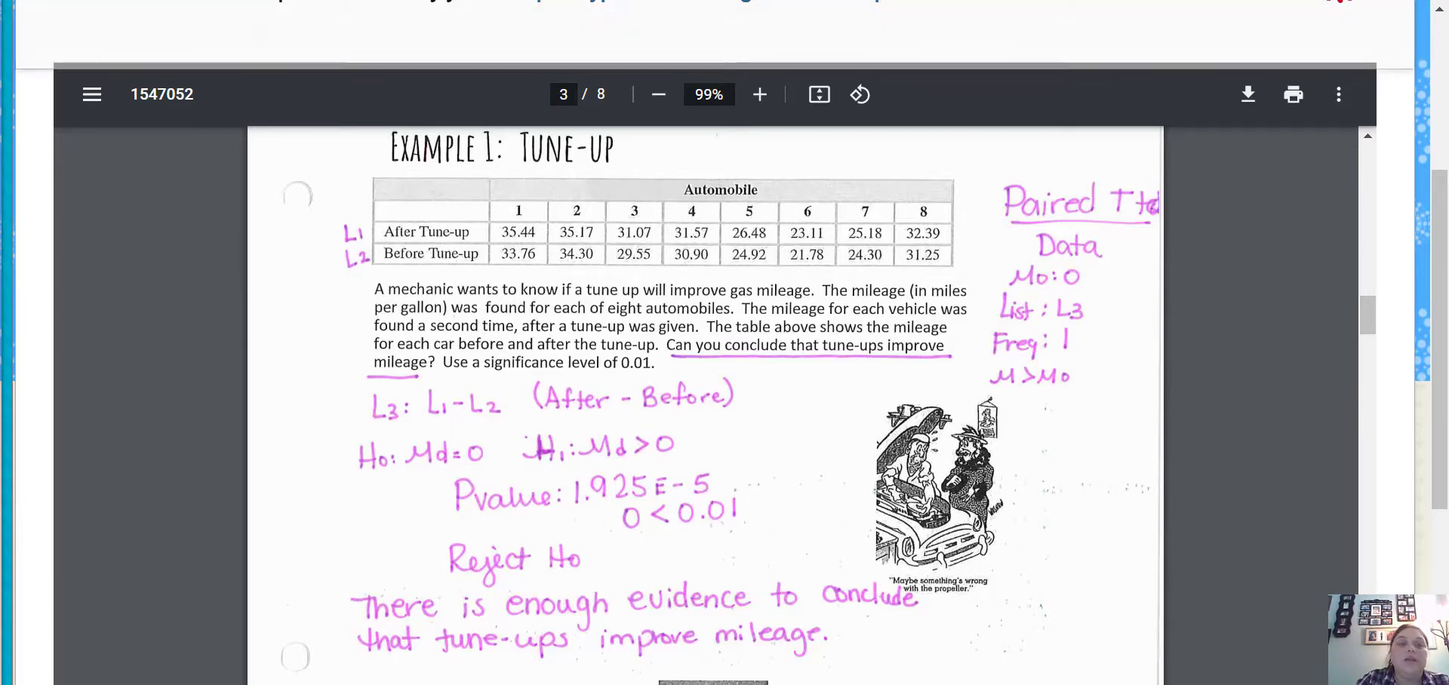
left_click(344, 1)
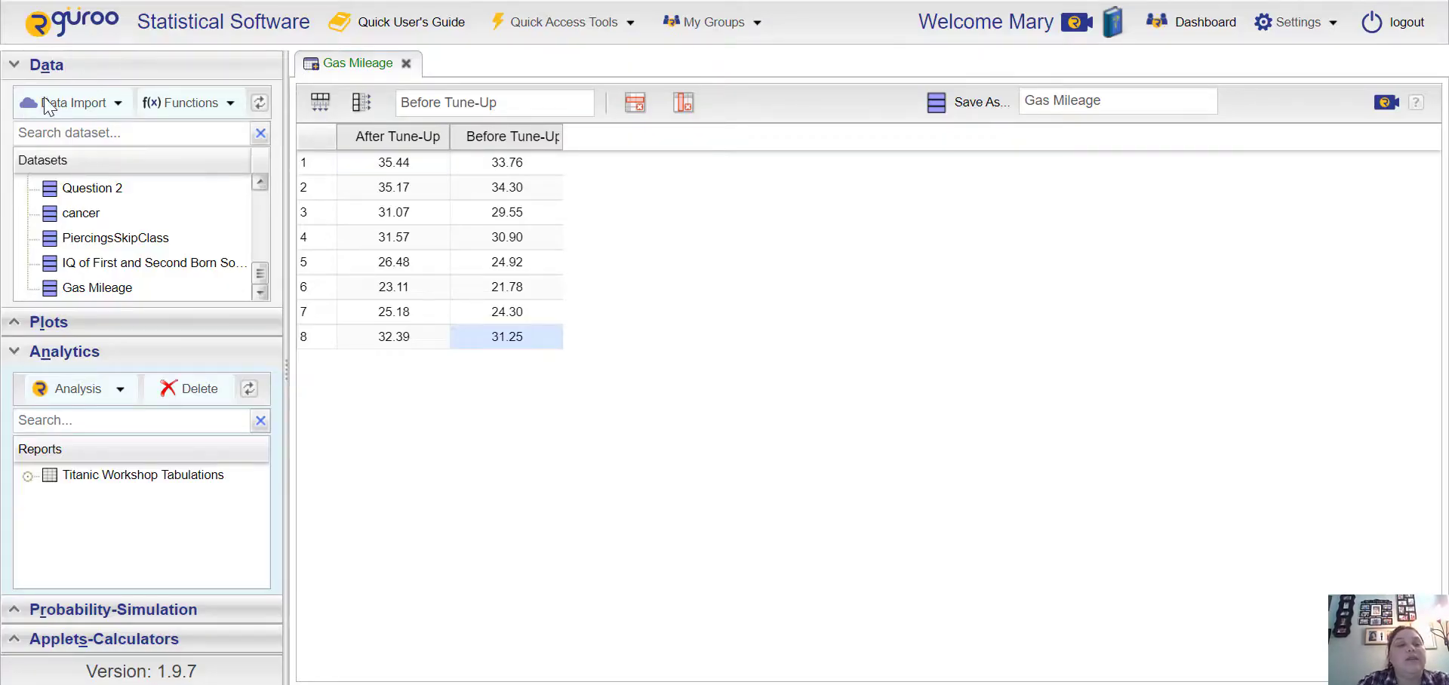
- Start a One & Two Population Mean Inference analysis and choose Gas Mileage as its dataset
left_click(15, 65)
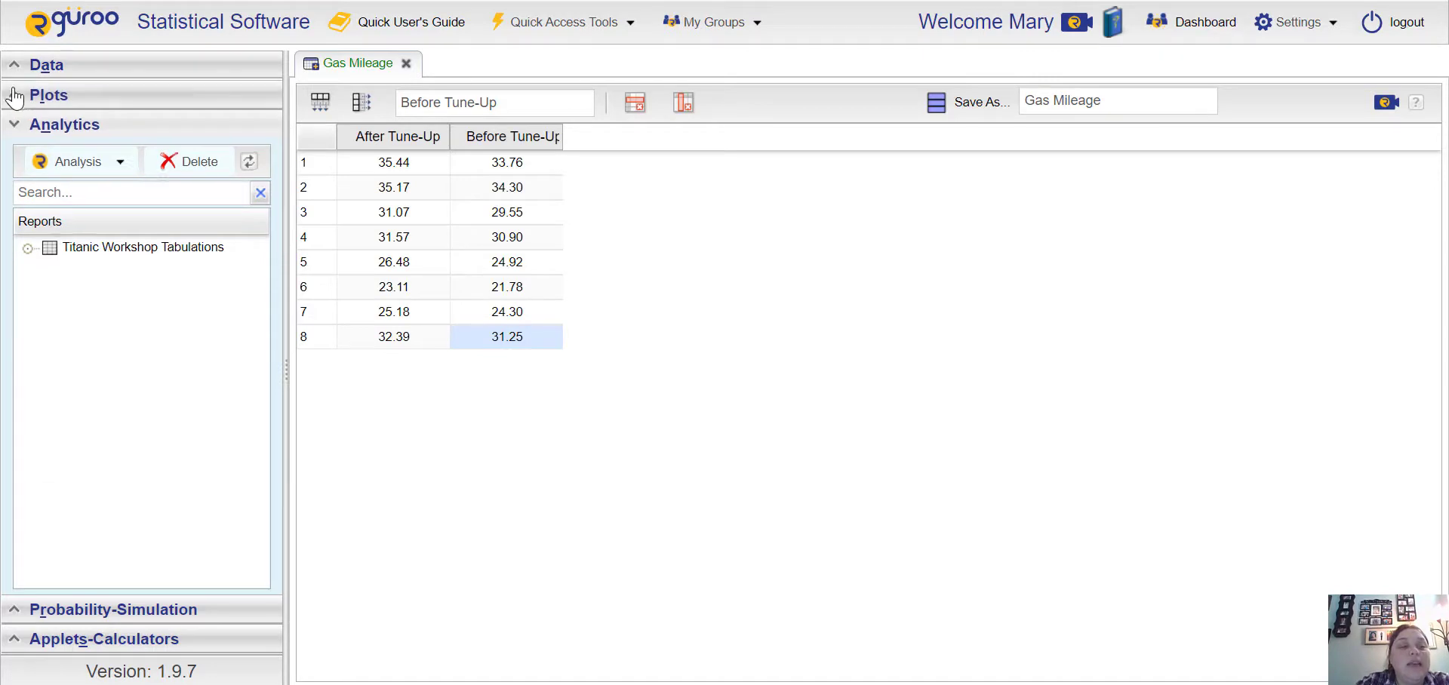
left_click(120, 163)
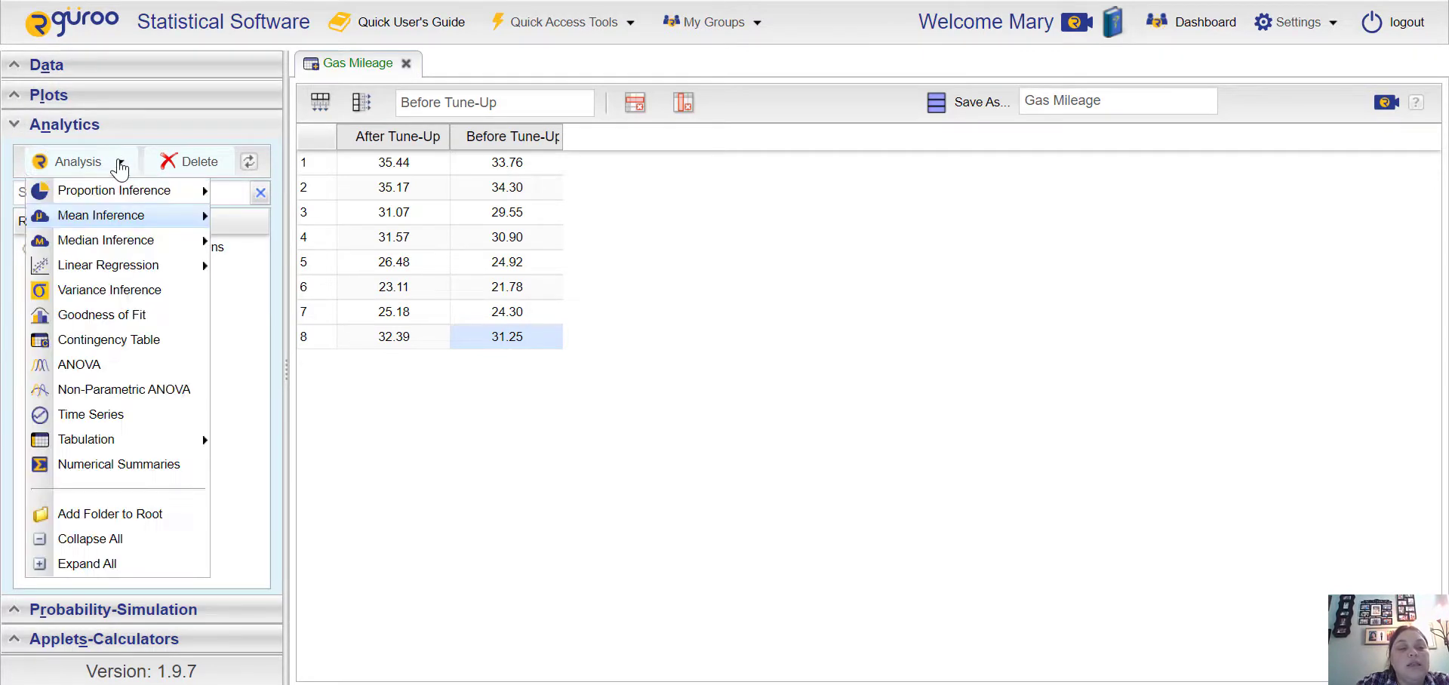
mouse_move(200, 216)
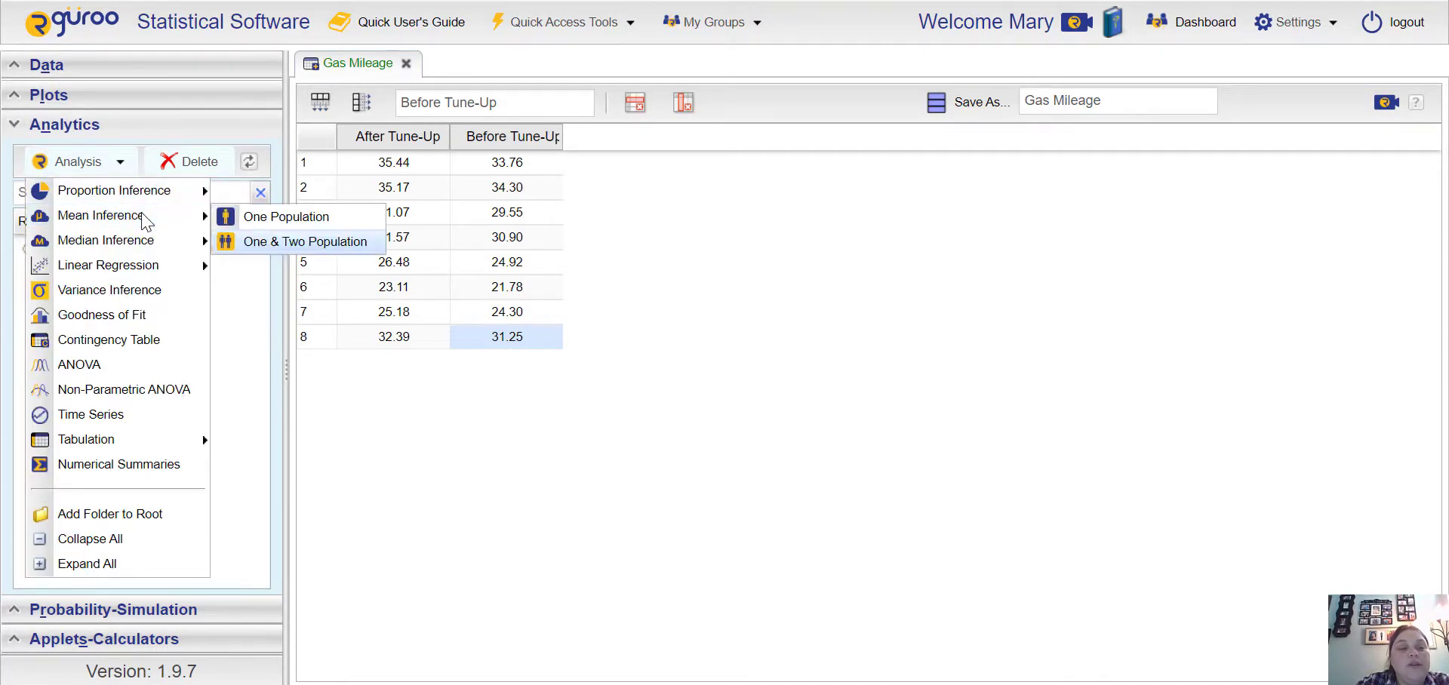
left_click(260, 243)
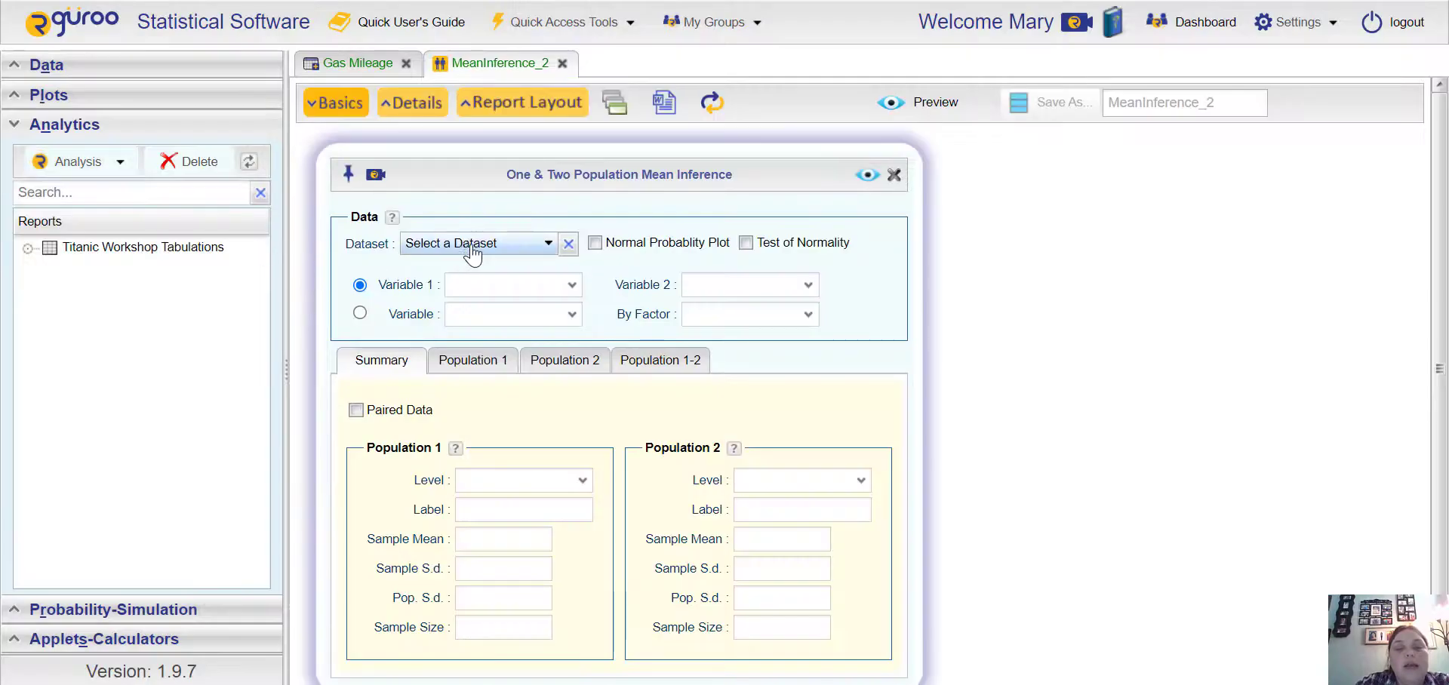
left_click(550, 254)
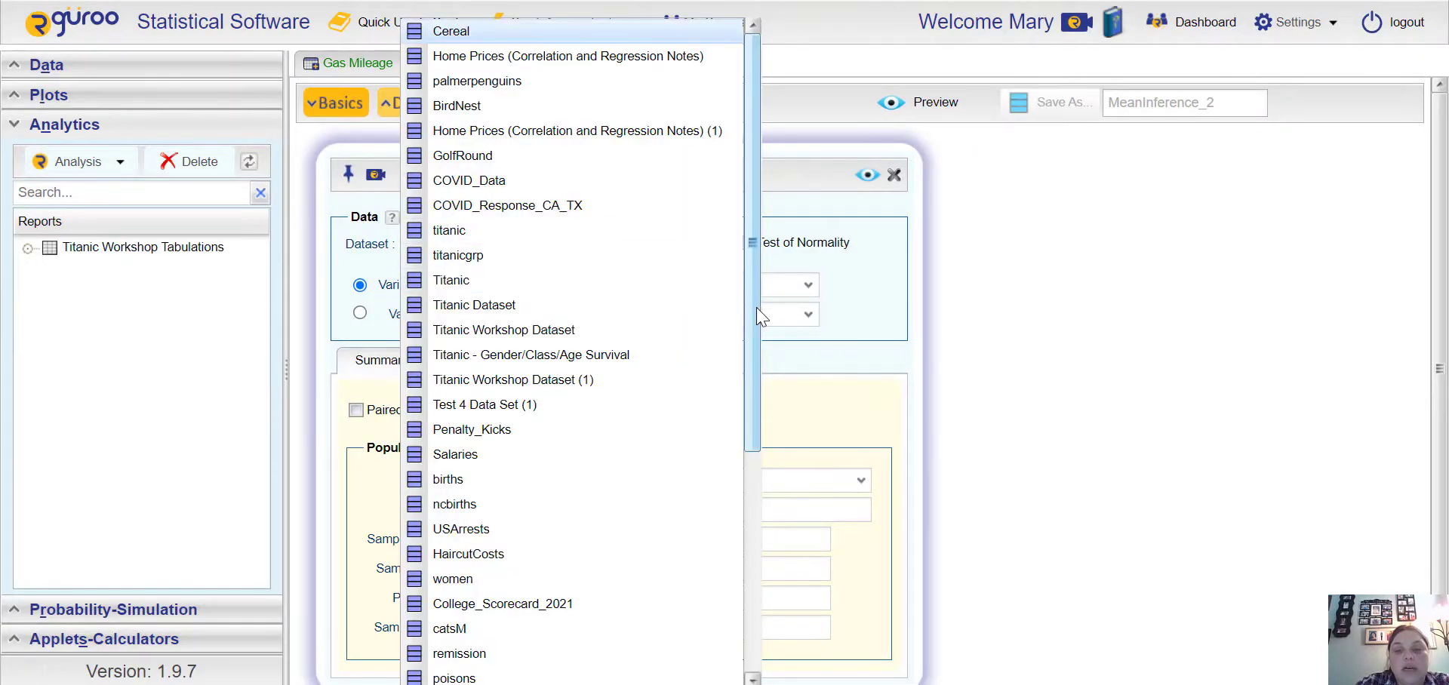
left_click_drag(755, 309, 747, 600)
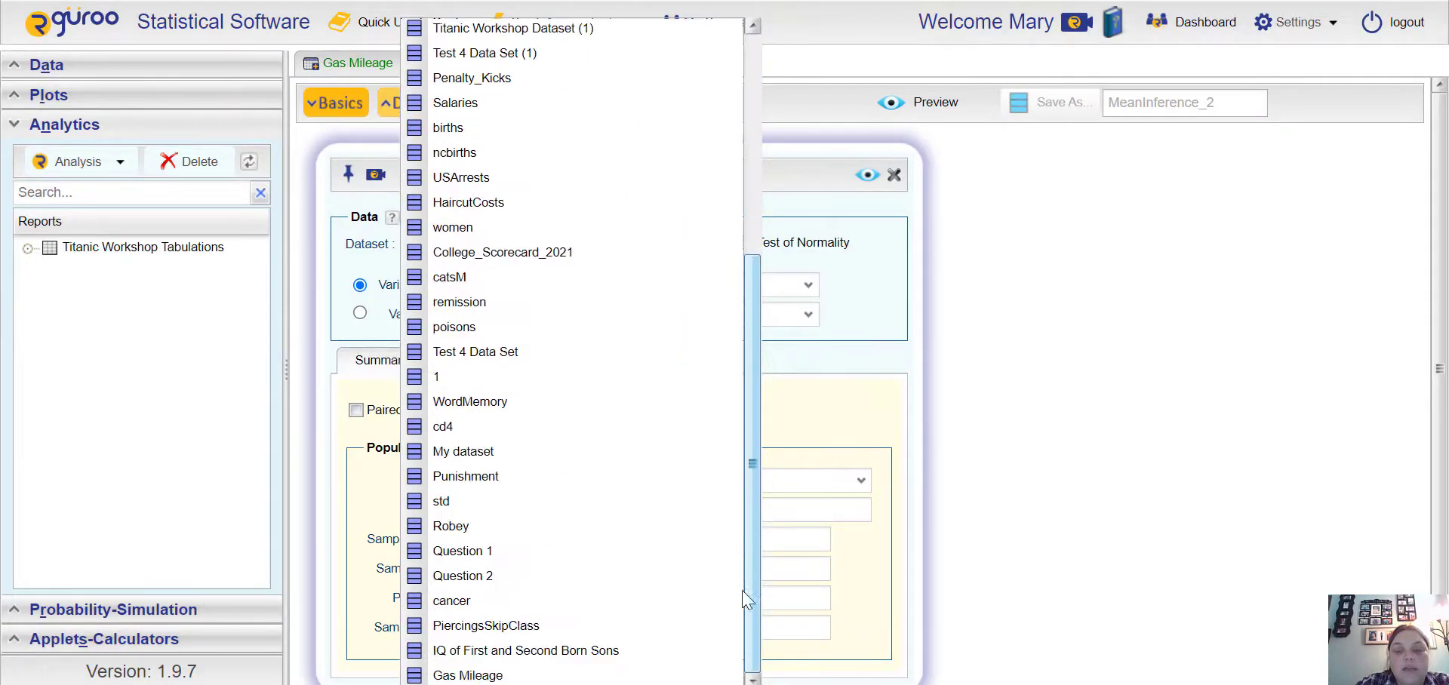
left_click(541, 675)
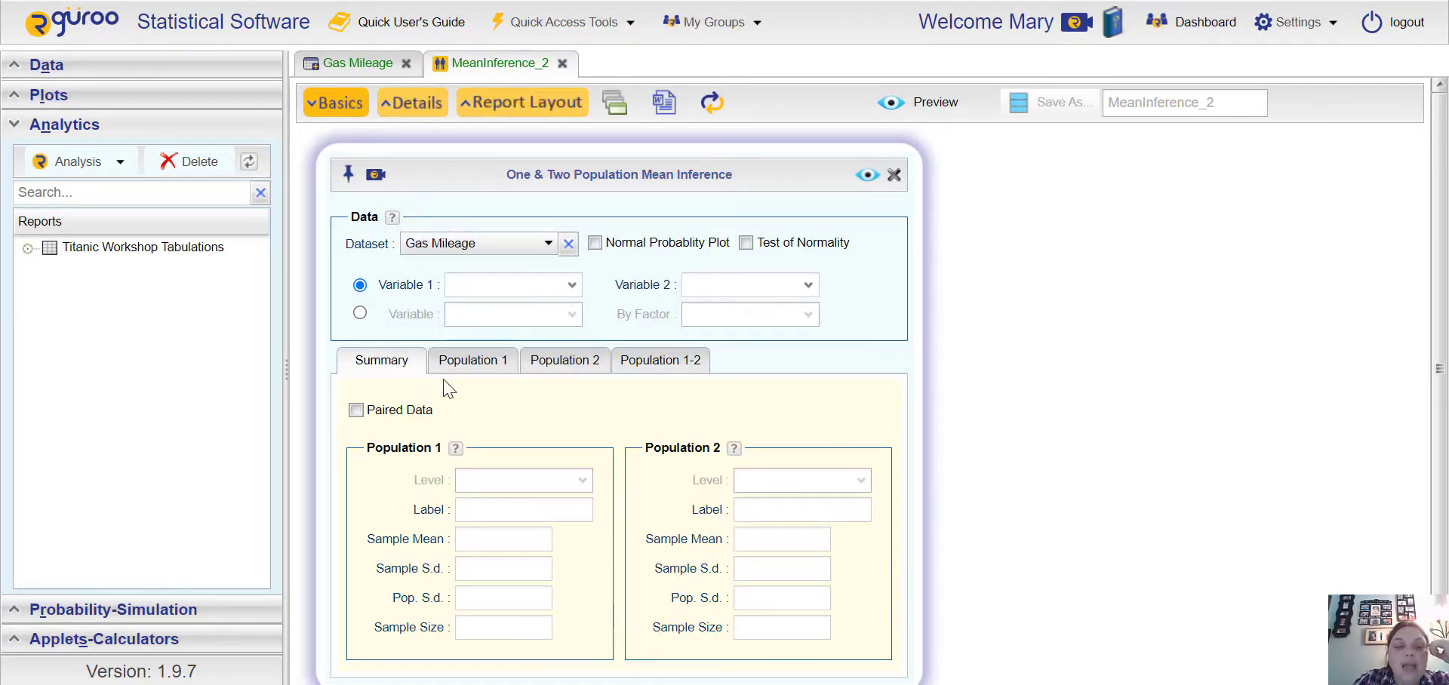
- Set Variable 1 to After.Tune.Up and Variable 2 to Before.Tune.Up
left_click(572, 287)
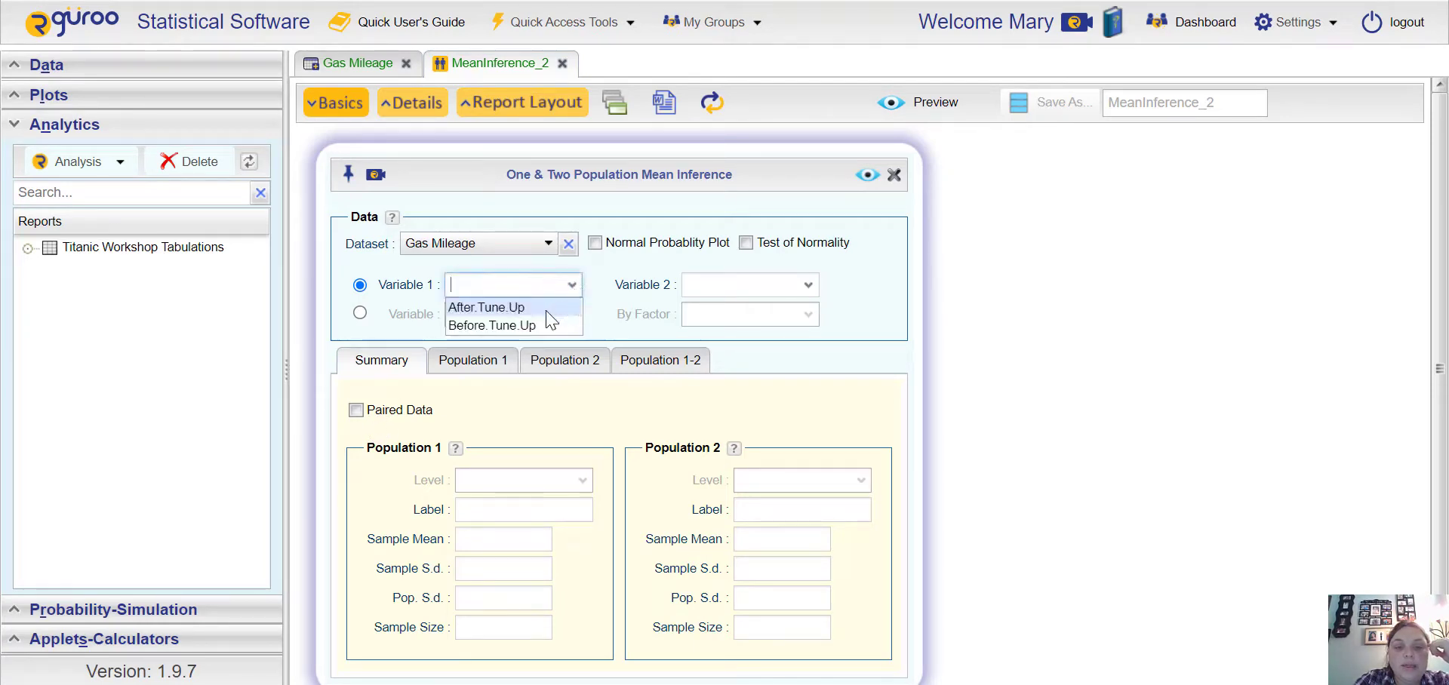
left_click(545, 309)
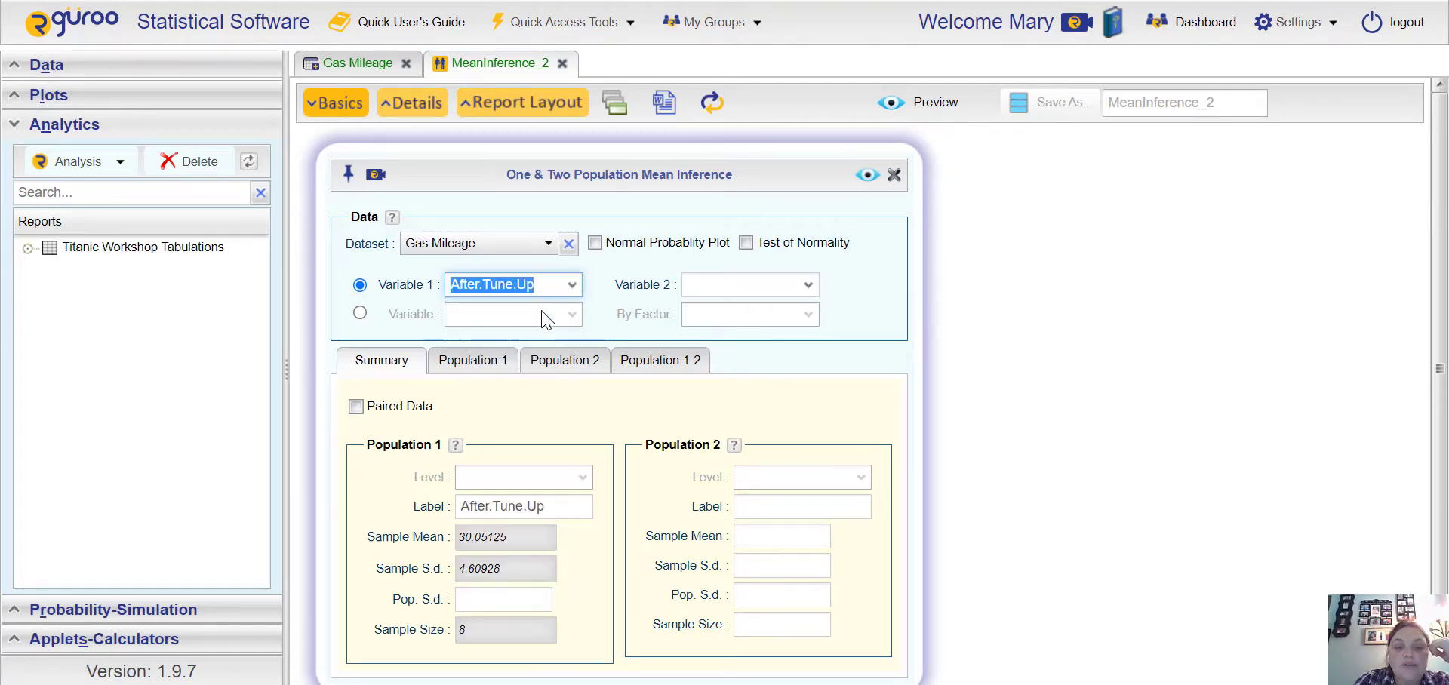
left_click(806, 287)
left_click(771, 326)
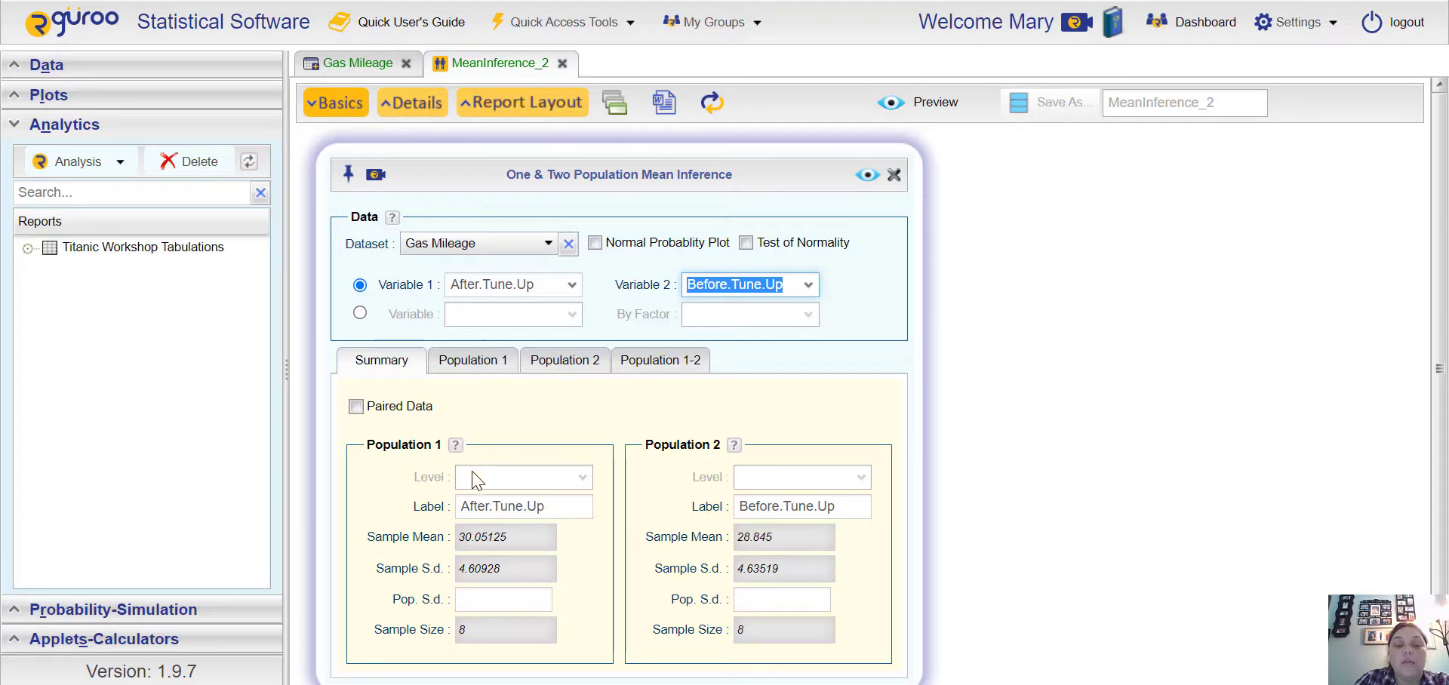
- Check the example in the PDF notes and mark the two mileage variables as paired data
key("ctrl+shift+Tab")
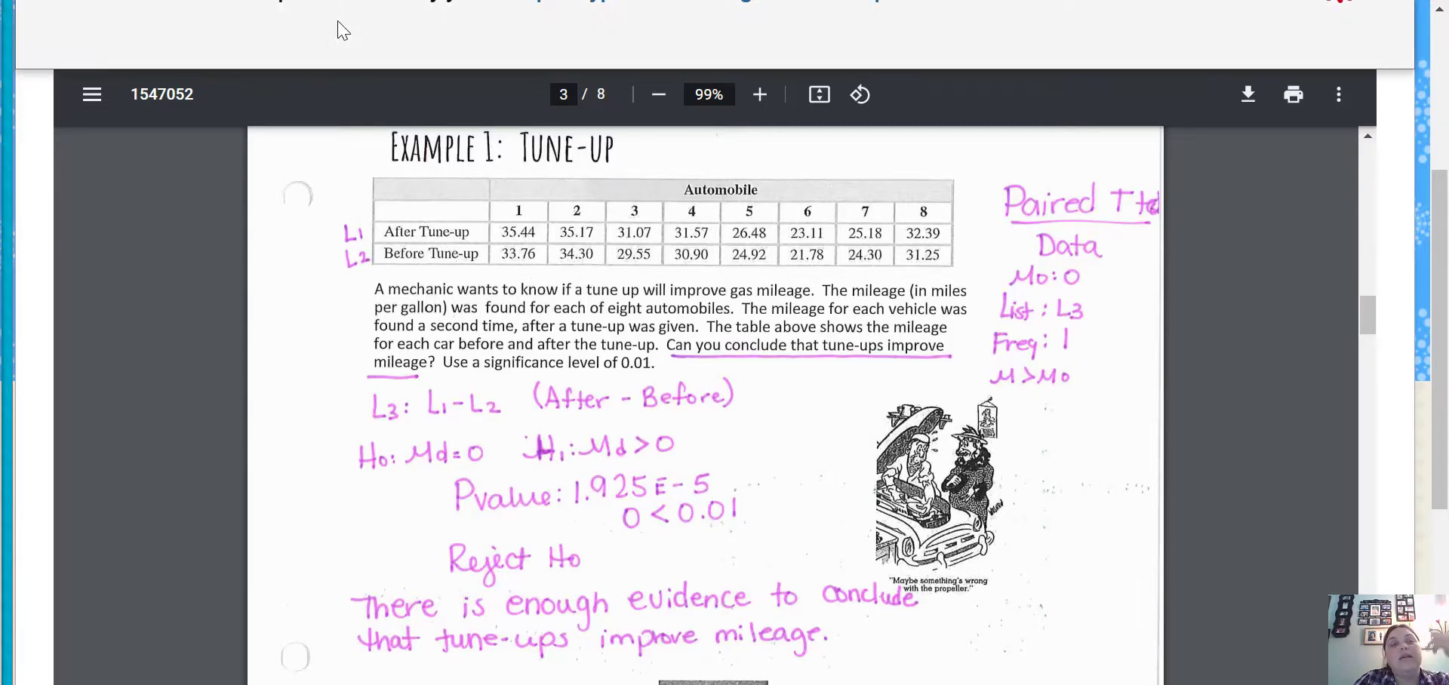
key("ctrl+Tab")
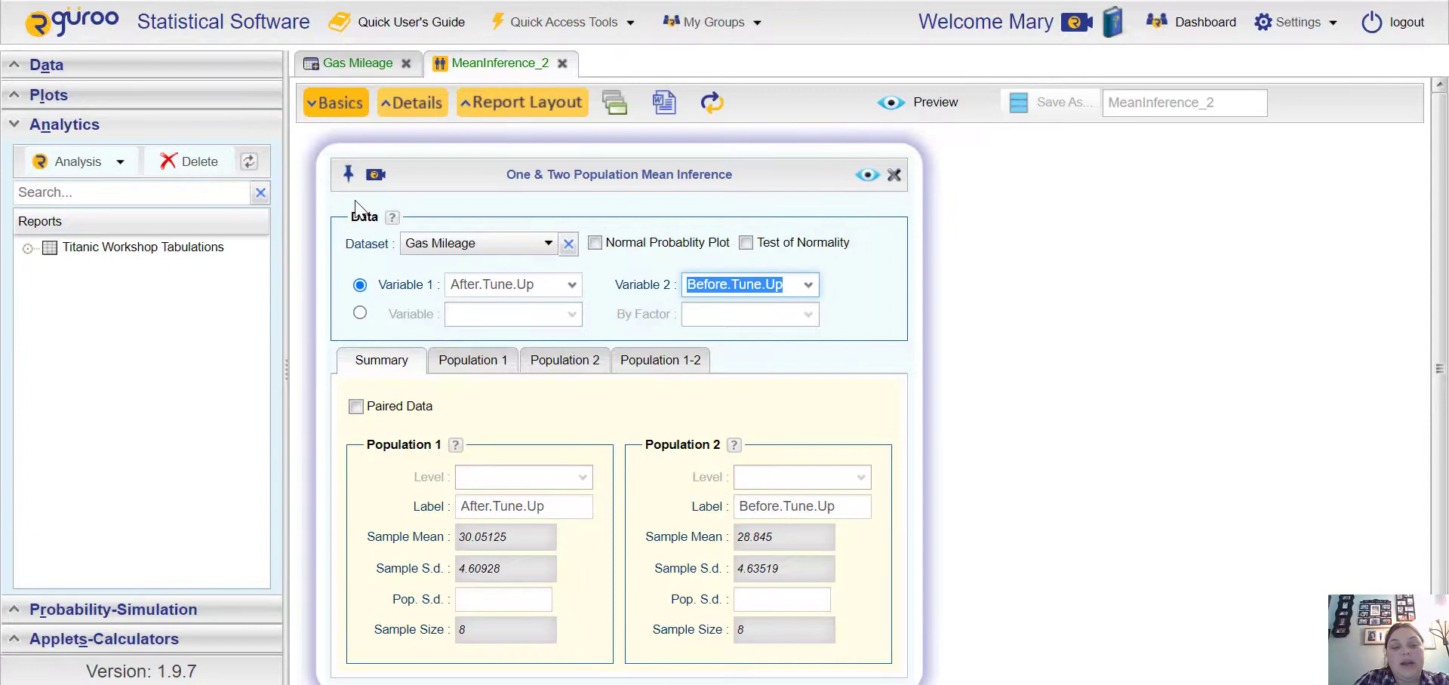
left_click(356, 407)
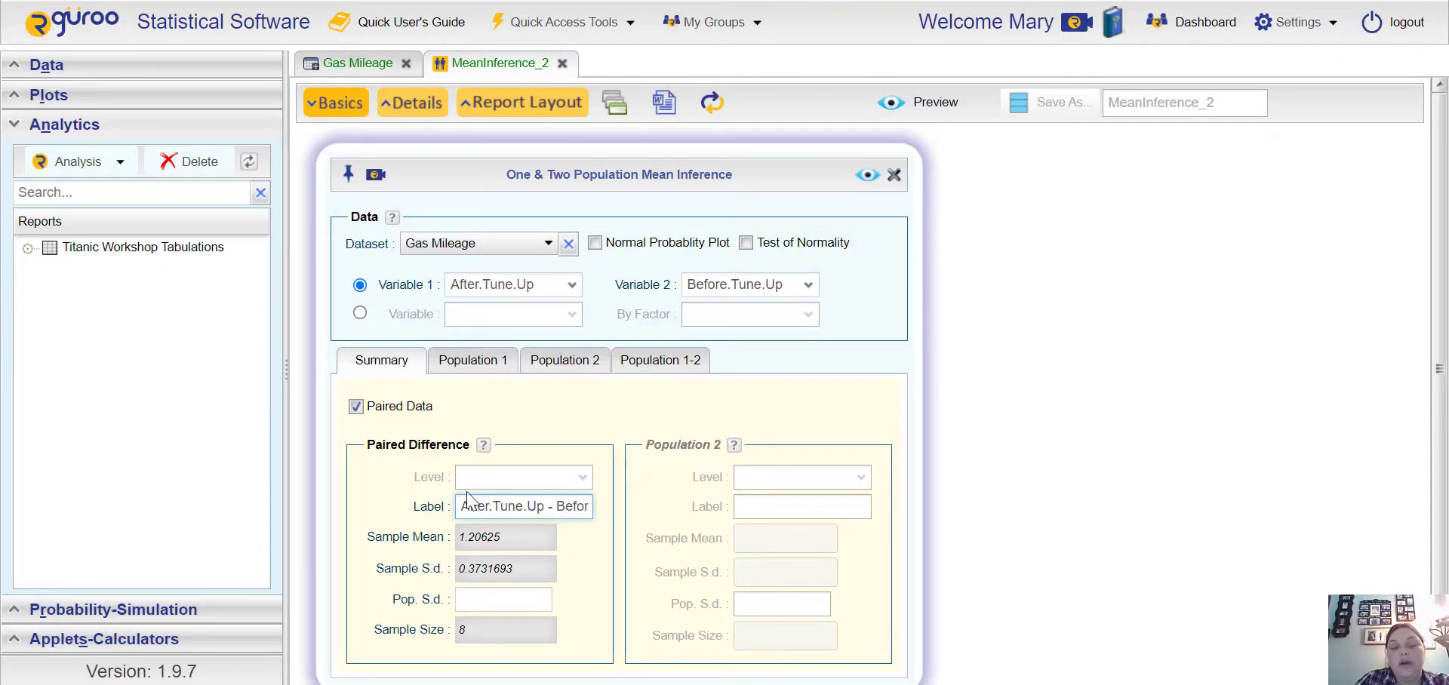
left_click(357, 408)
left_click(356, 409)
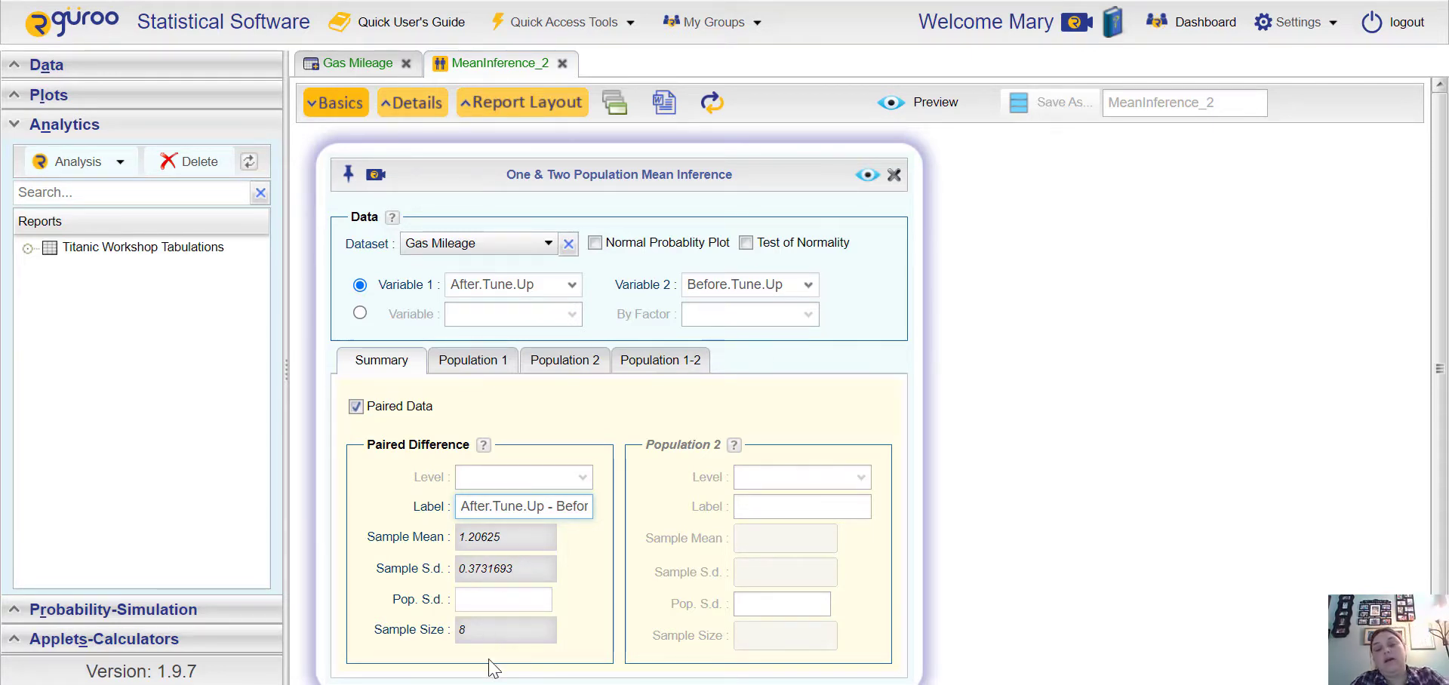
- Set up the Population 1-2 hypothesis test with a significance level of 0.01, as given in the PDF notes
left_click(671, 363)
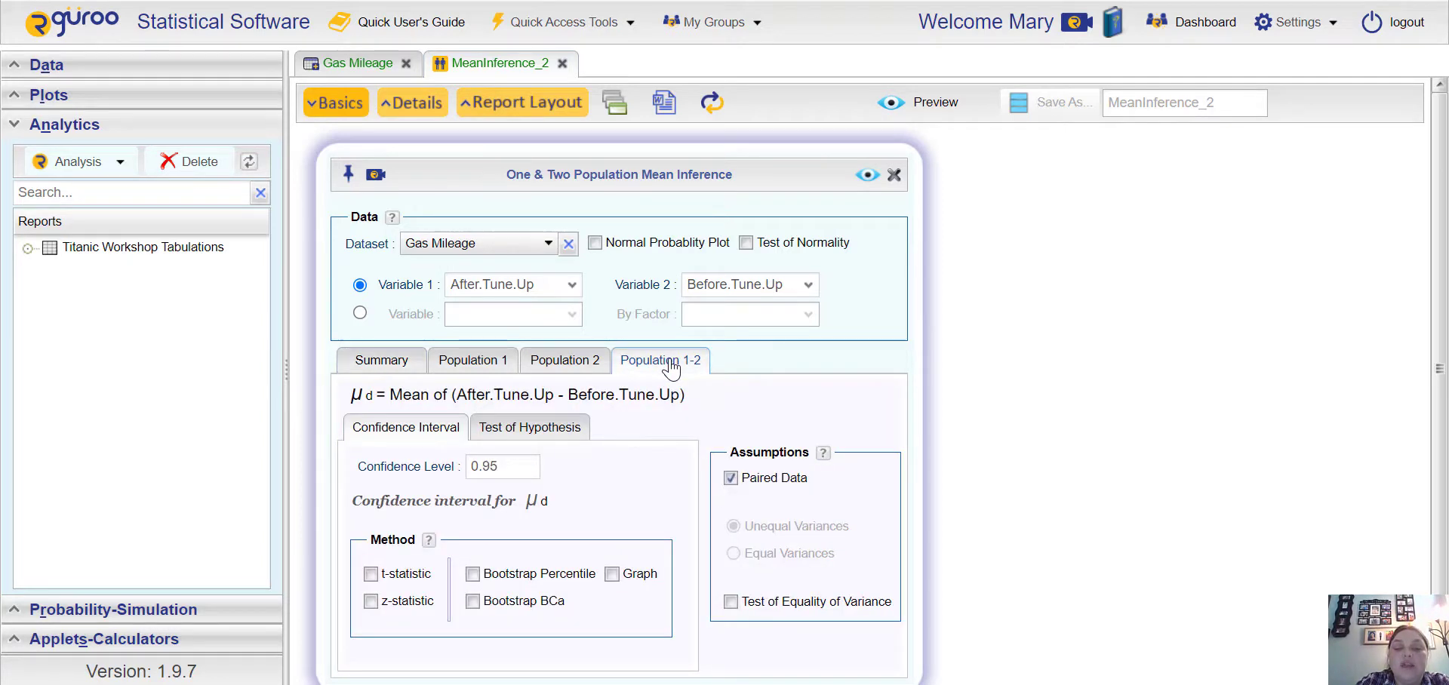
left_click(526, 431)
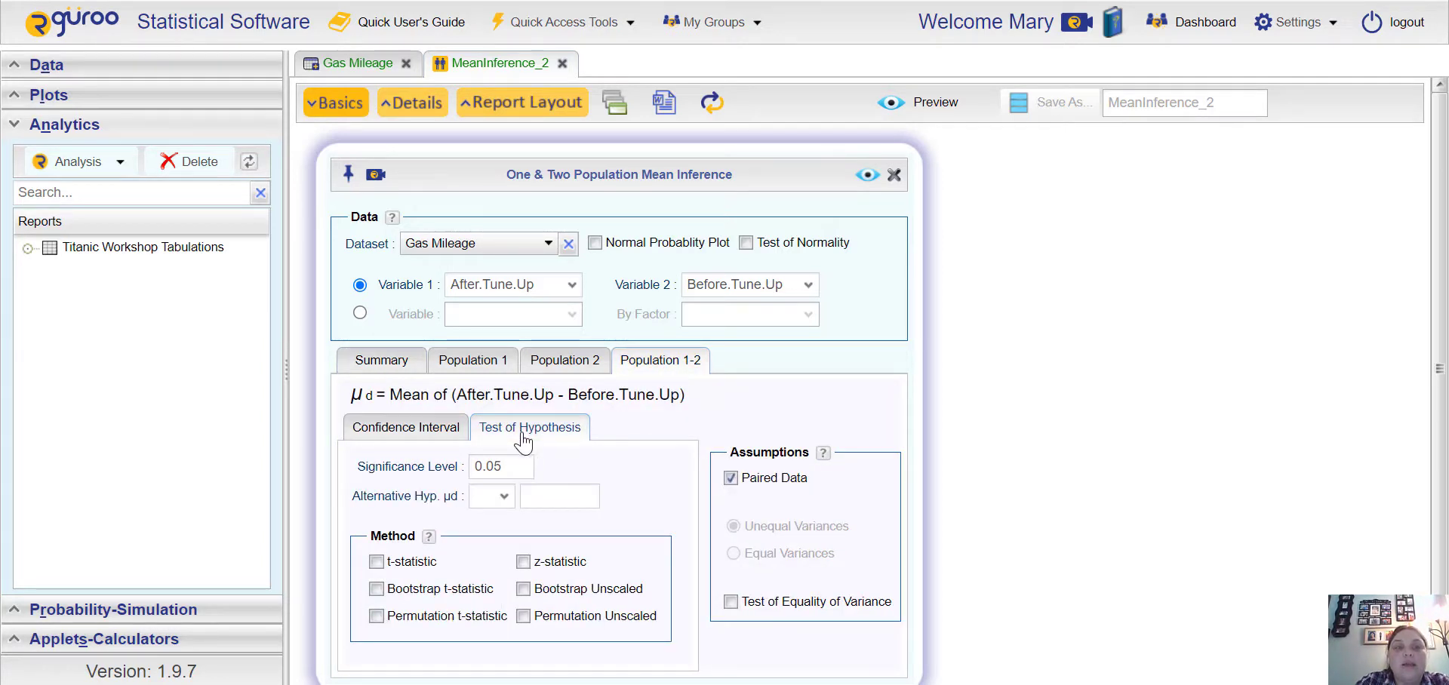
key("alt+Tab")
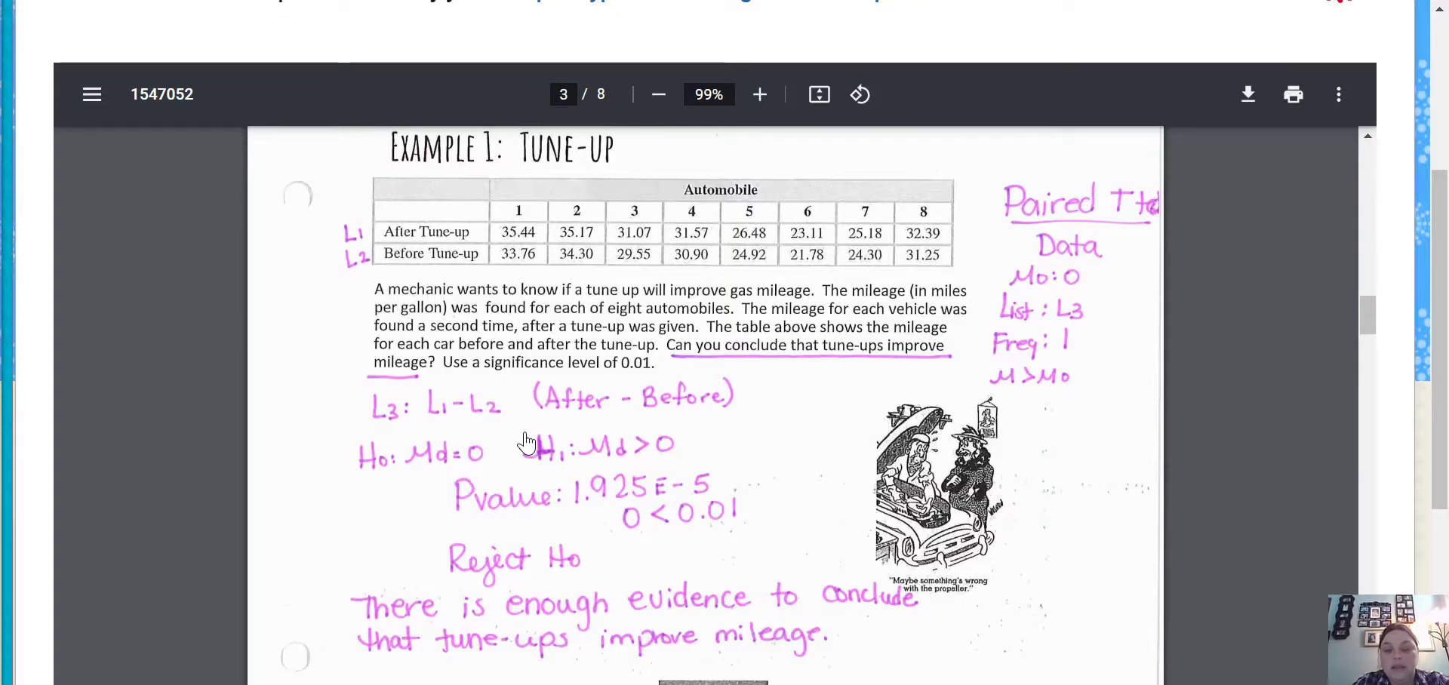
key("alt+Tab")
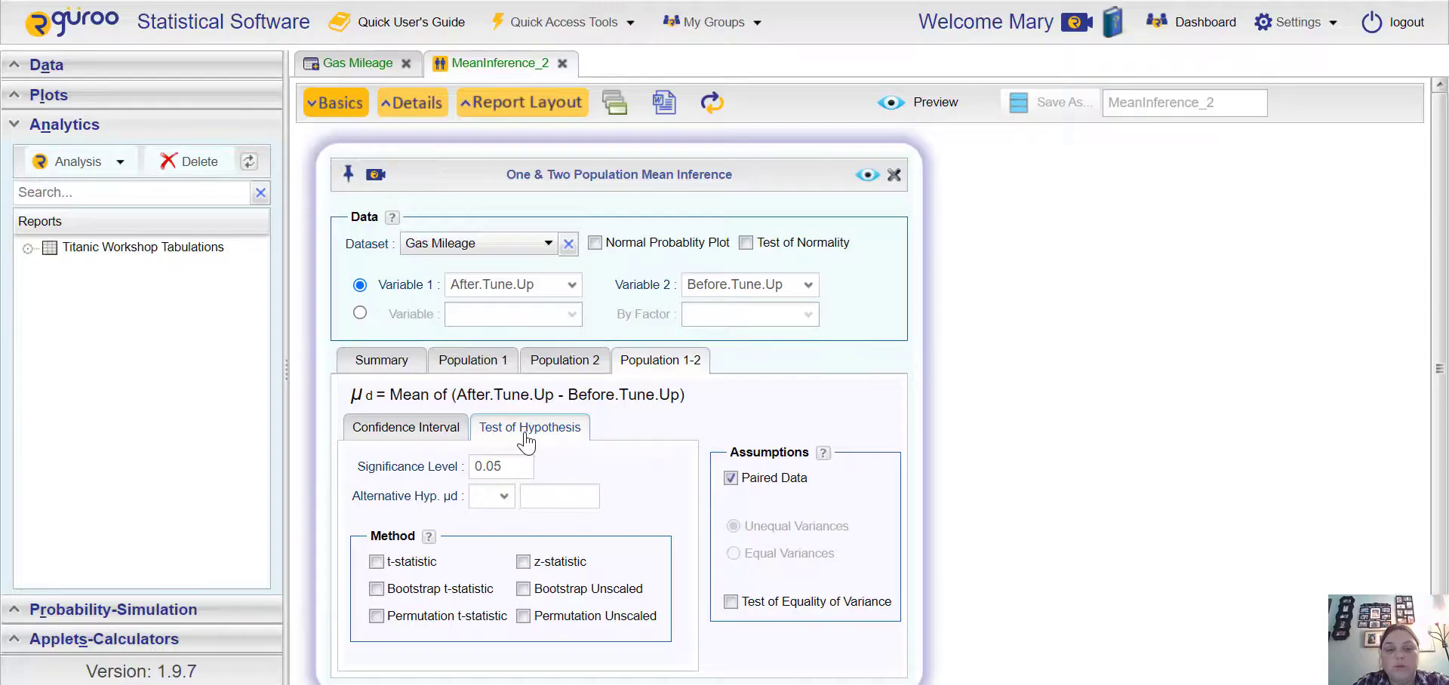
key("BackSpace")
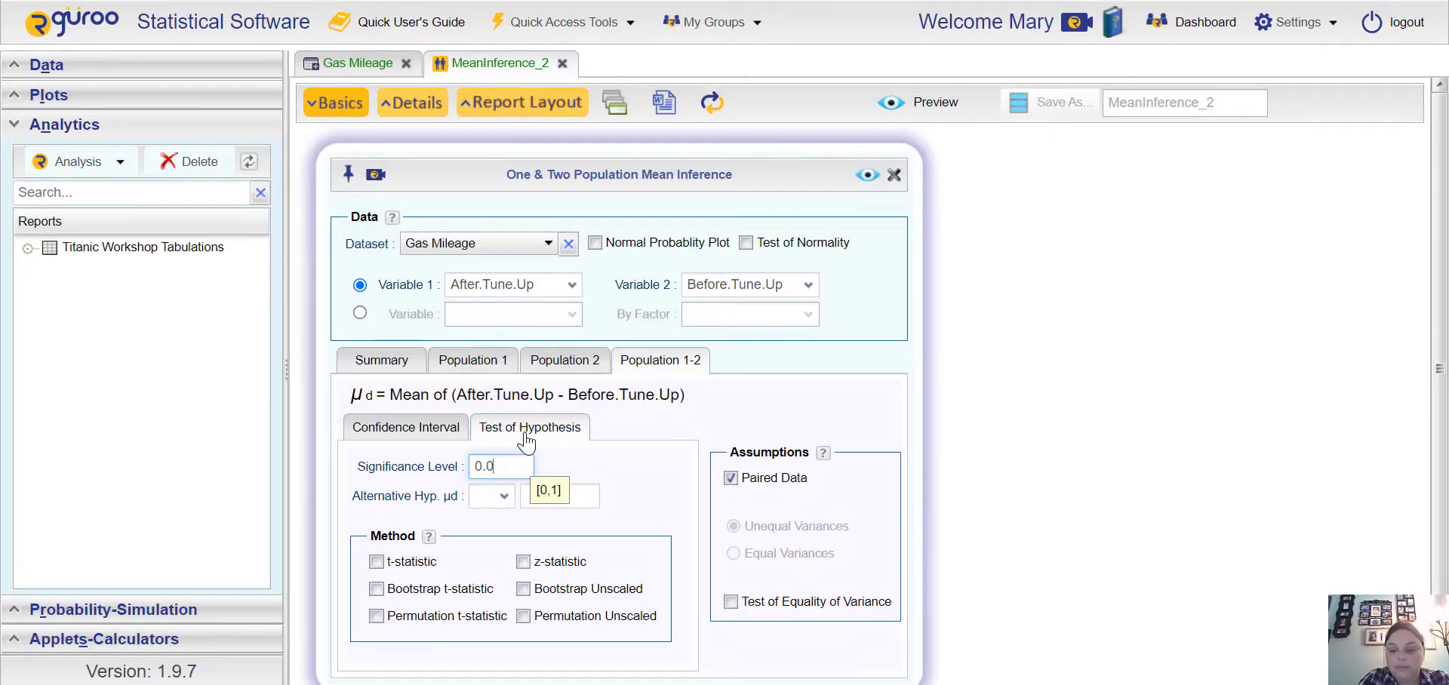
type("1")
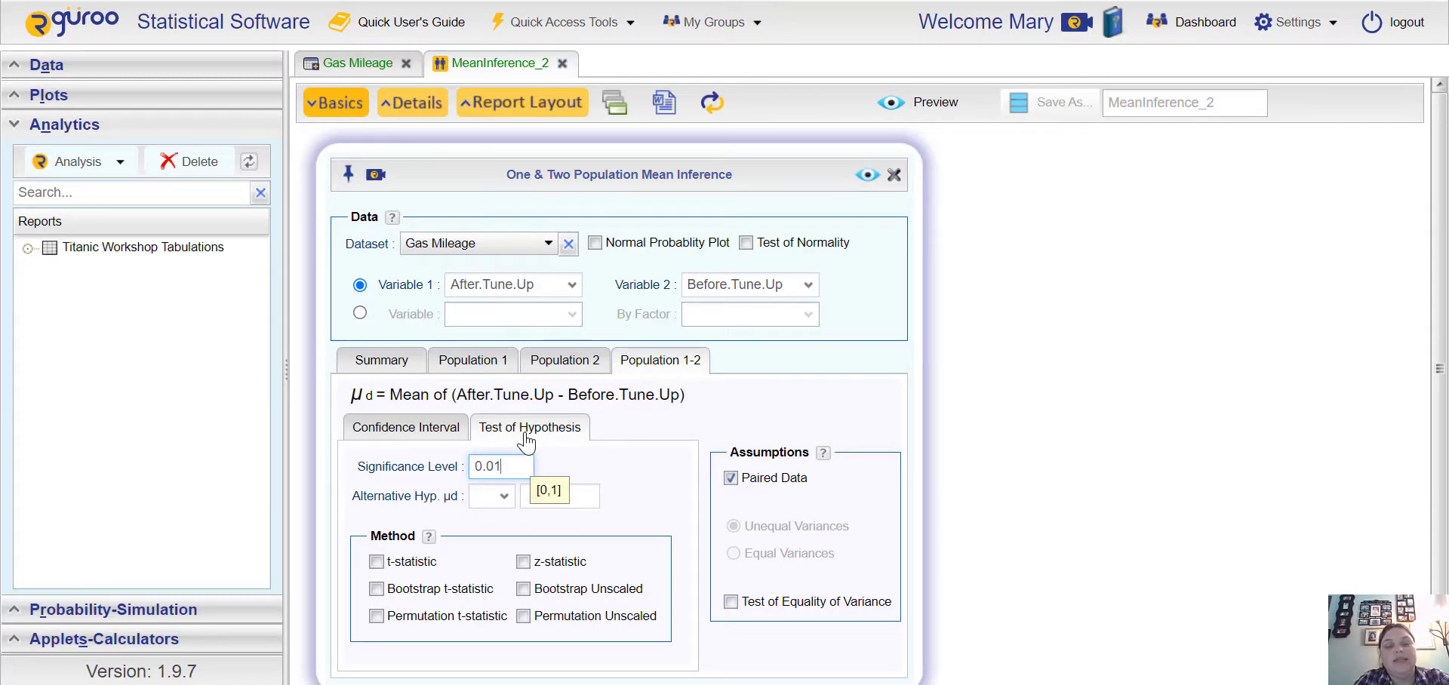
- Set the alternative hypothesis for the mean paired difference to greater than 0
key("Tab")
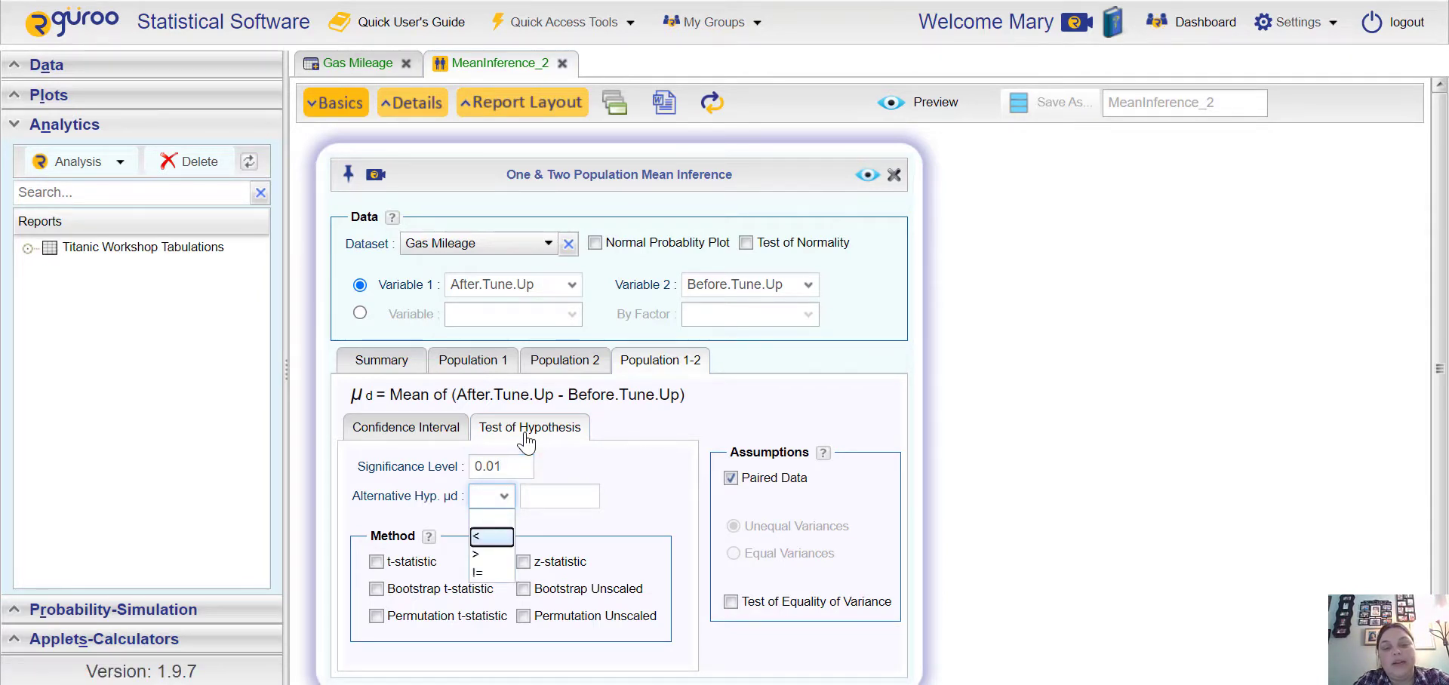
key("Down")
key("Return")
key("Tab")
type("0")
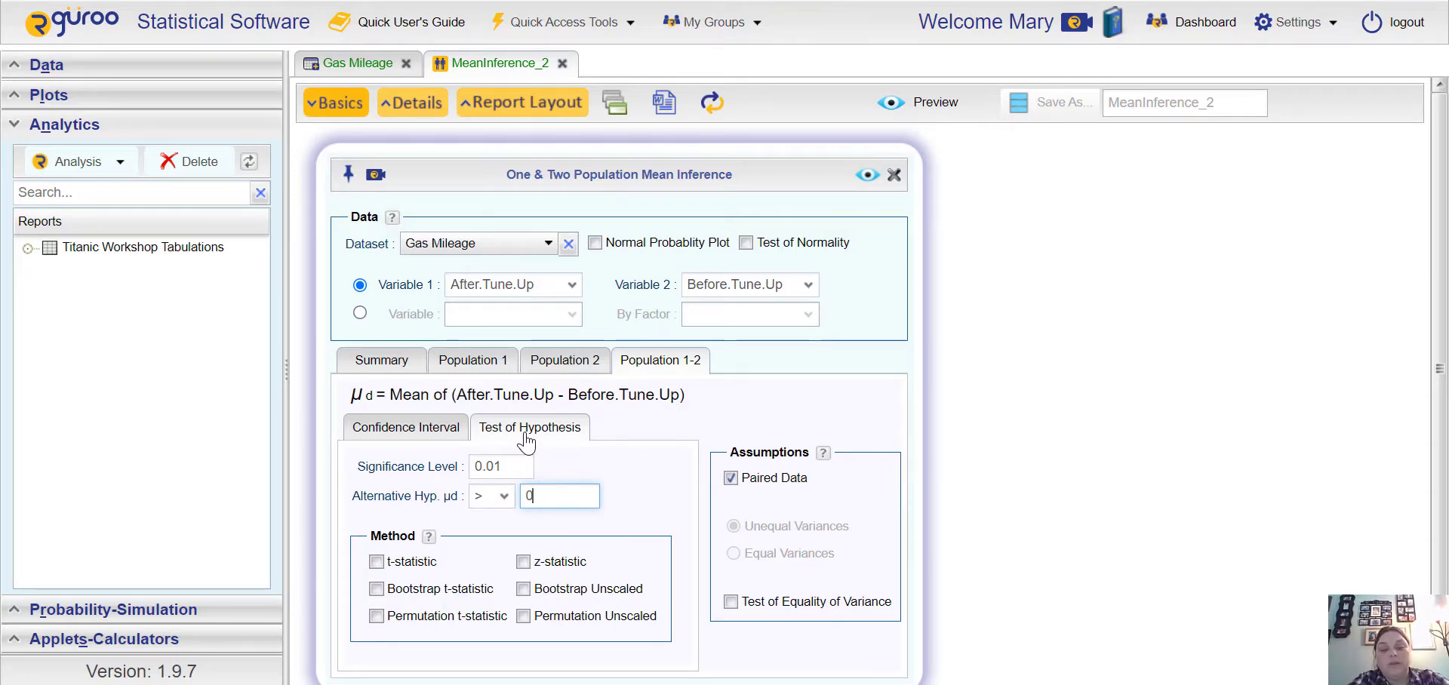
- Choose the t-statistic method for the test and preview the report, reviewing its paired t-test table and p-value graphs
key("Tab")
key("space")
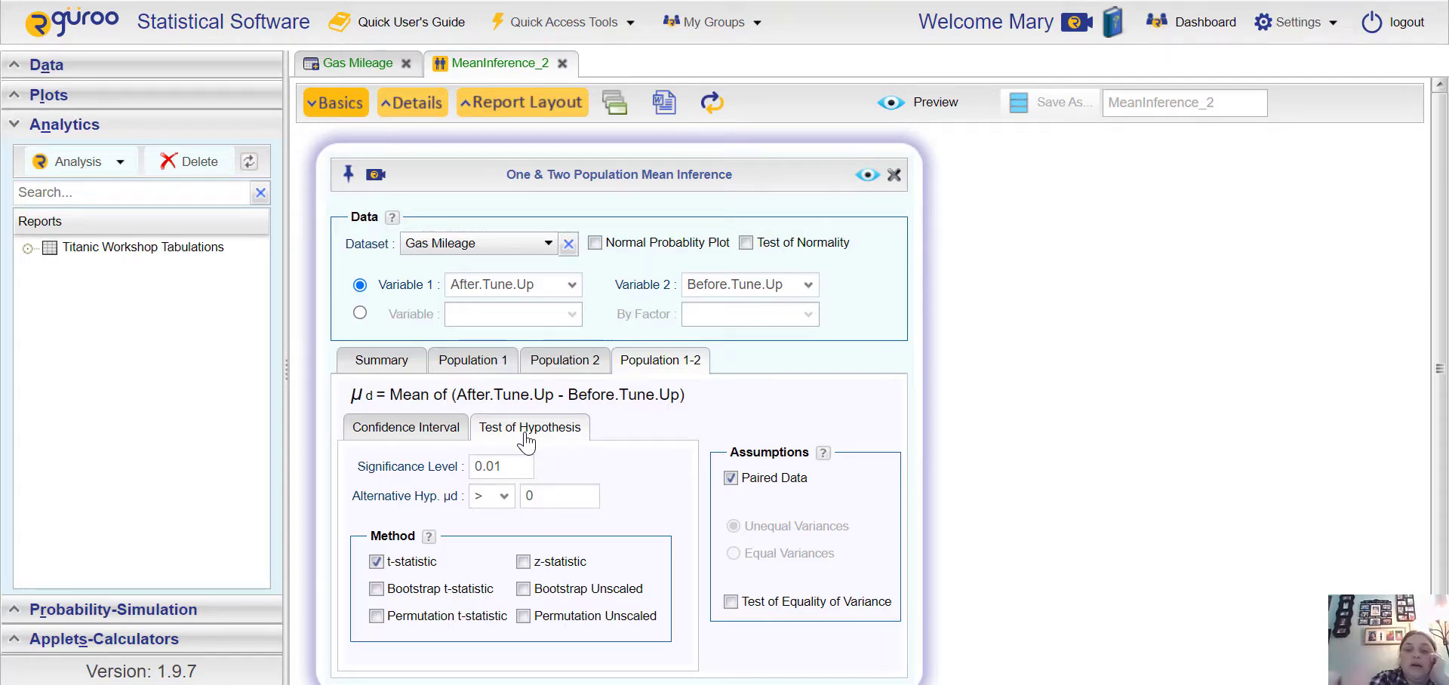
key("Tab")
key("Return")
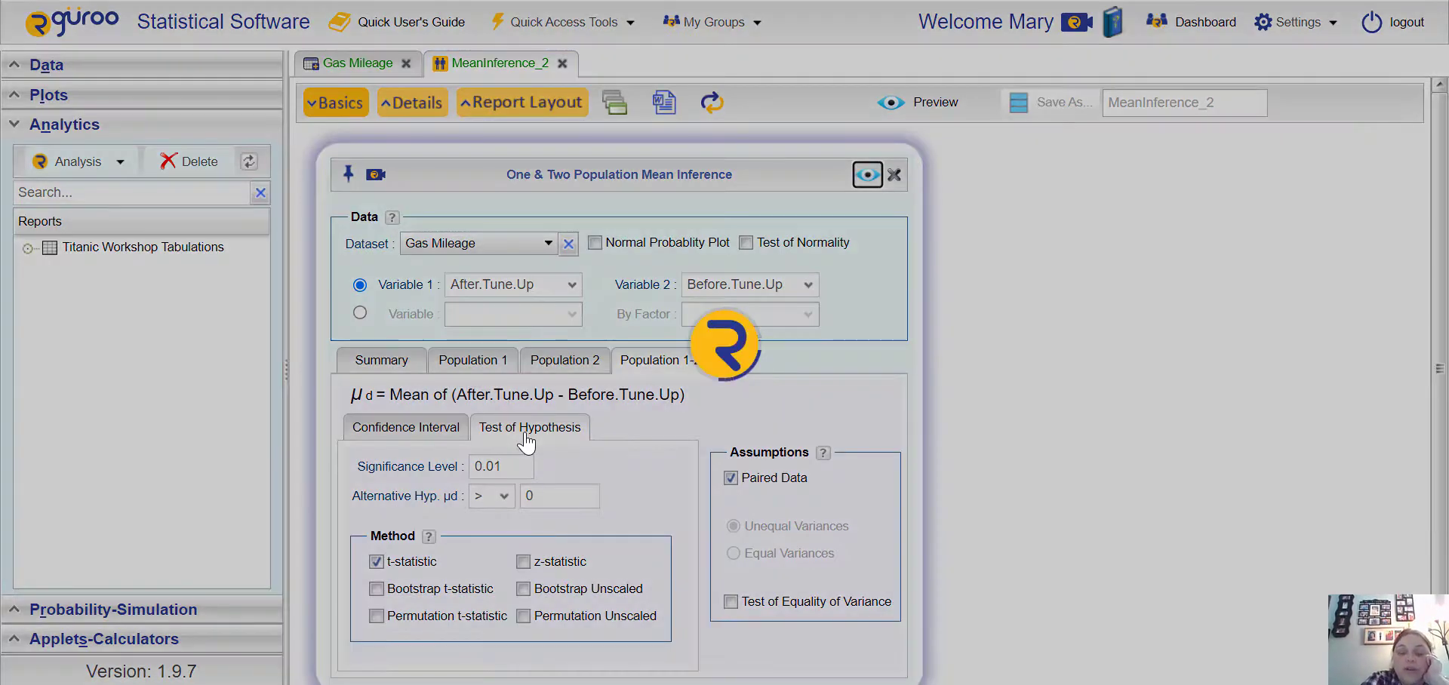
scroll(526, 443, "down", 3)
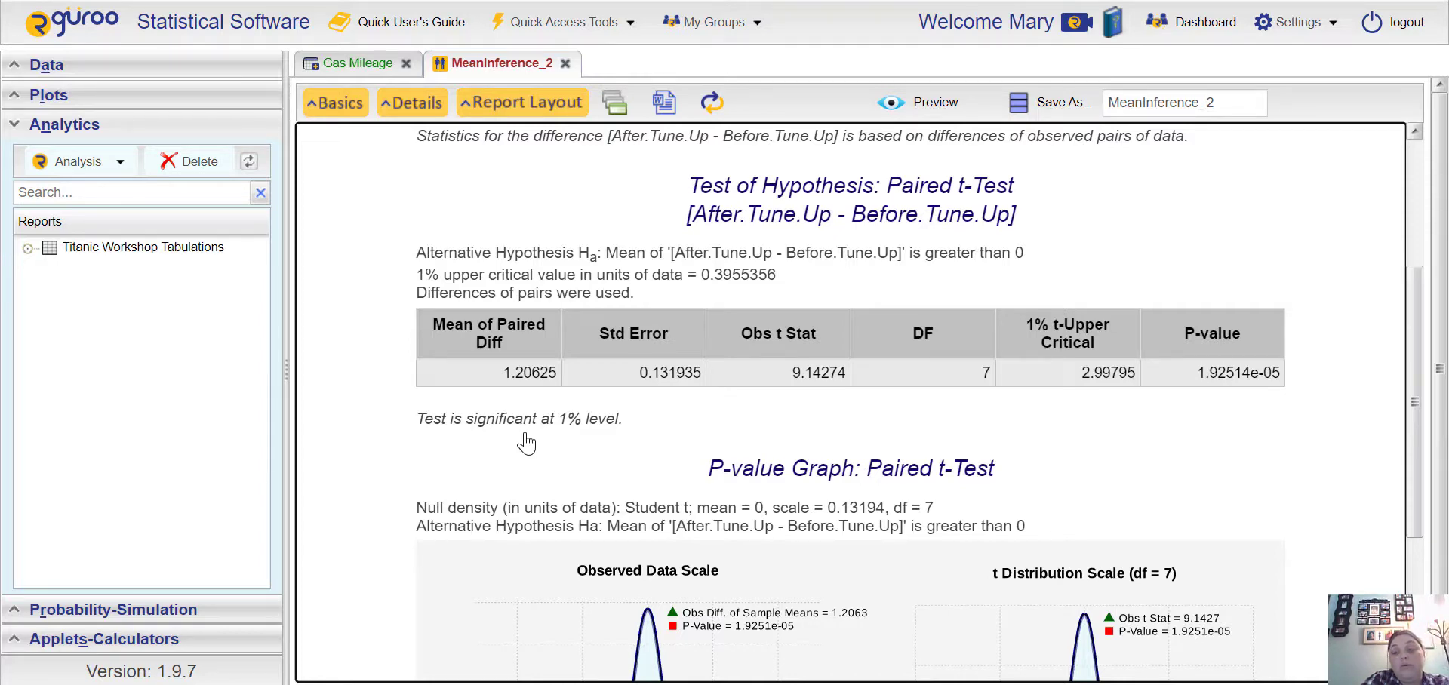
scroll(526, 444, "down", 4)
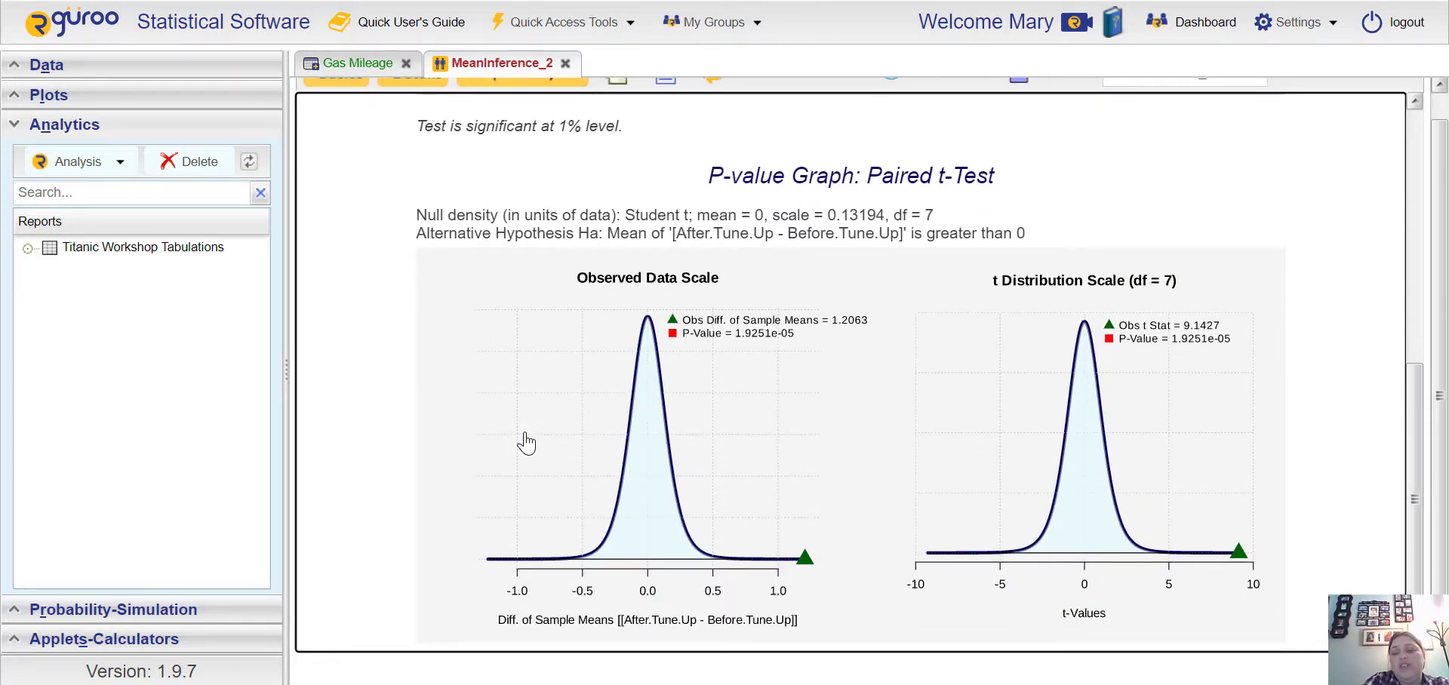
- Compare the report's p-value and conclusion with the worked tune-up example in the PDF notes
key("alt+Tab")
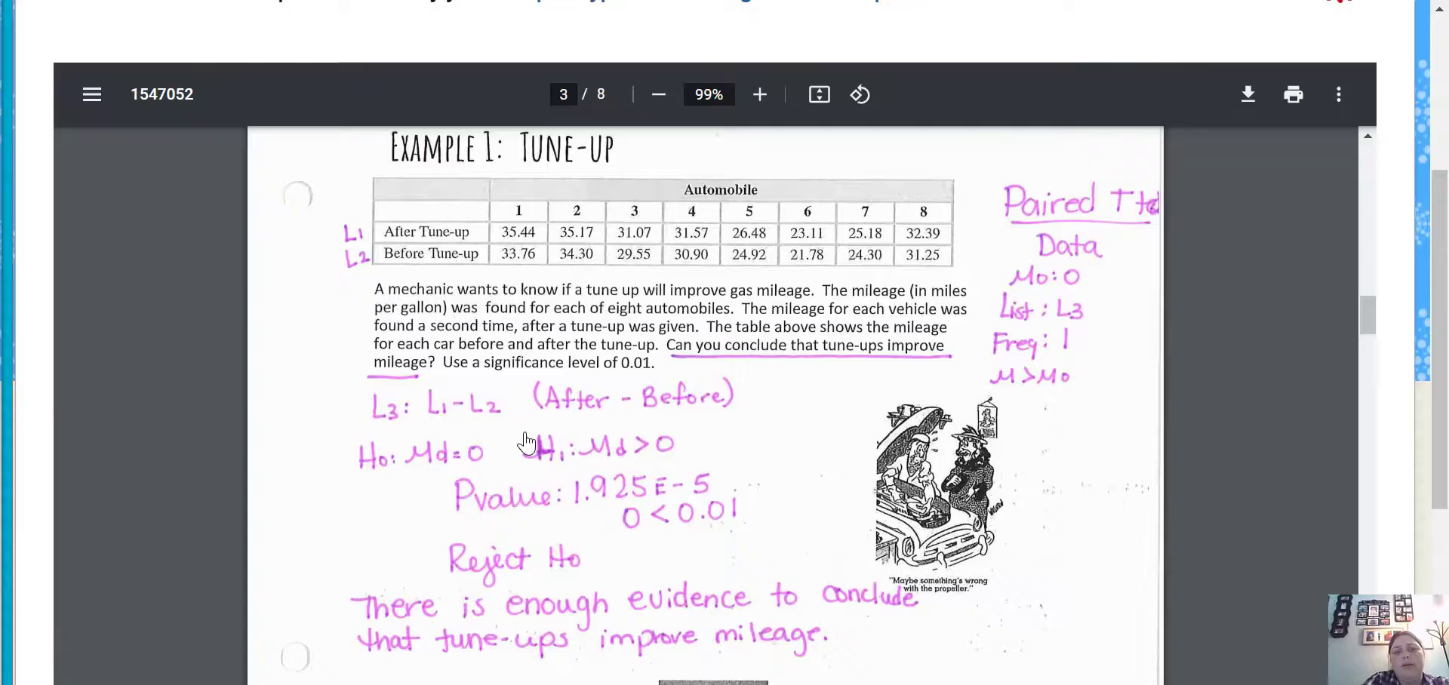
scroll(526, 444, "down", 1)
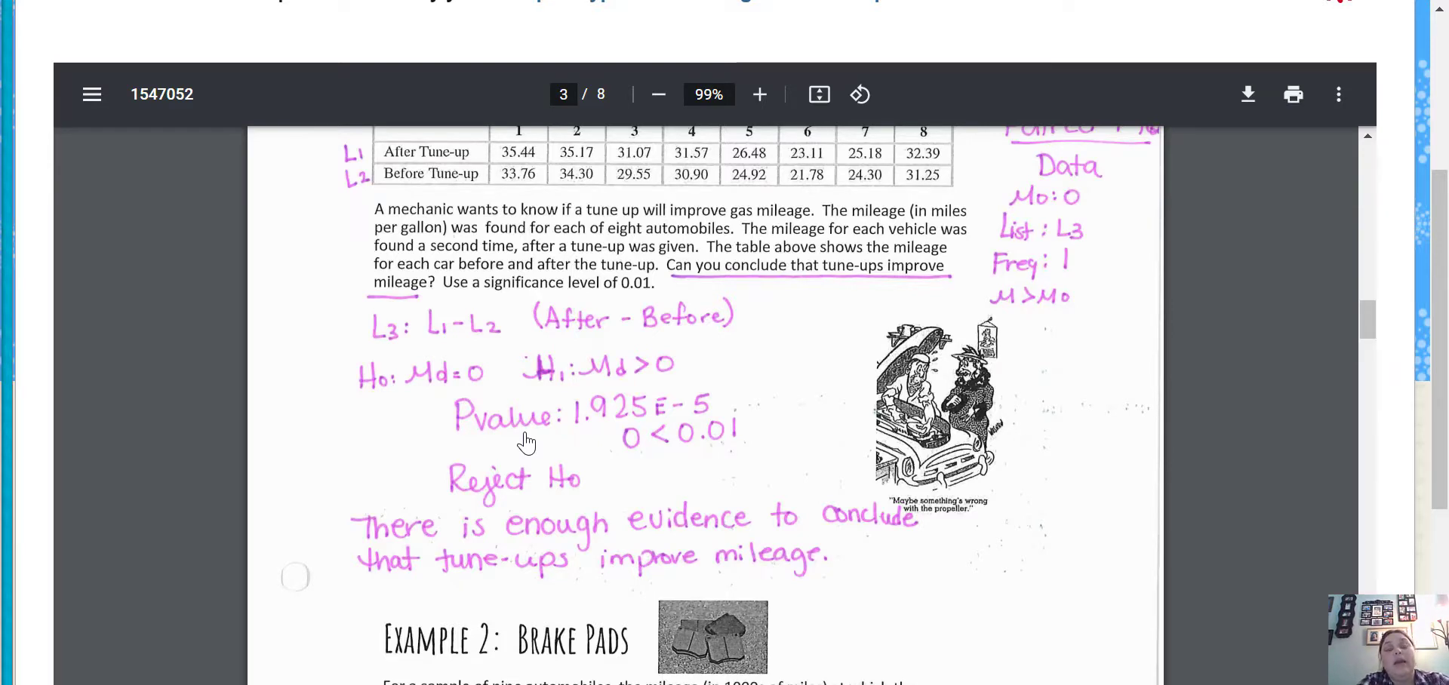
scroll(526, 443, "up", 1)
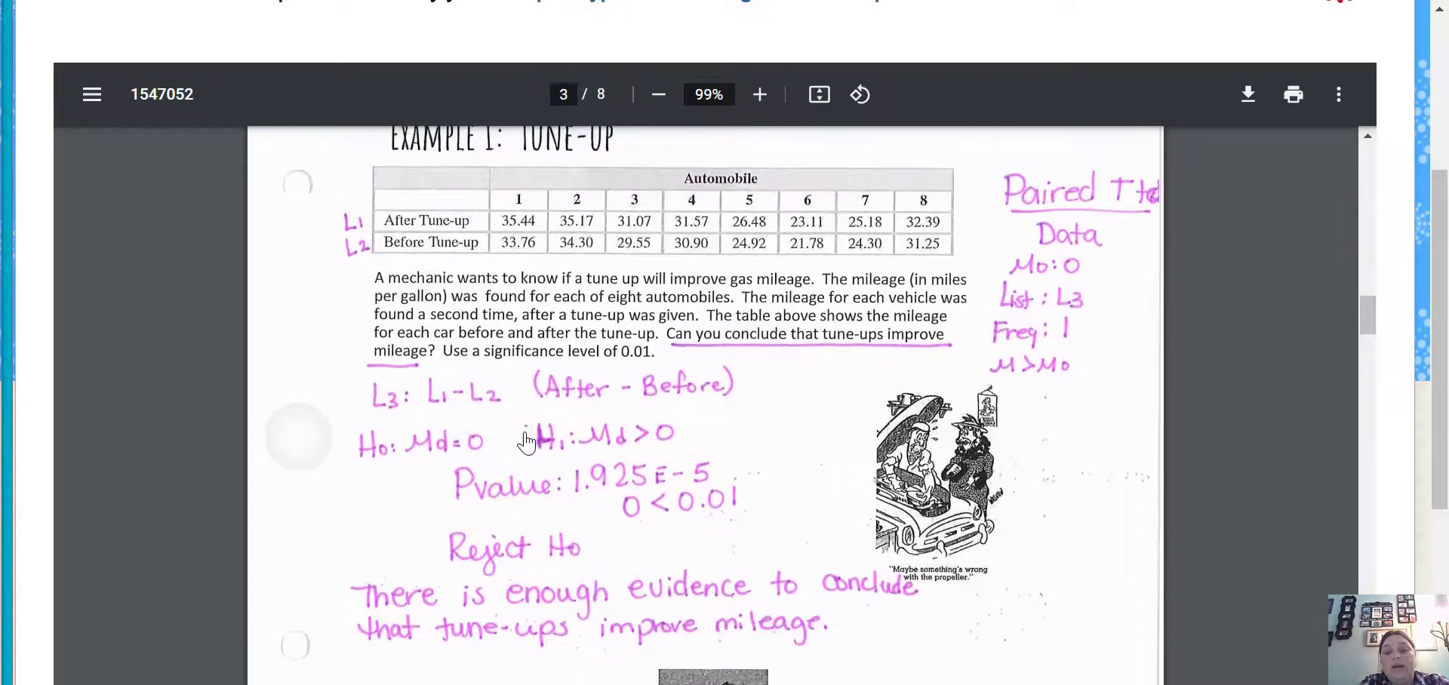
scroll(525, 443, "up", 1)
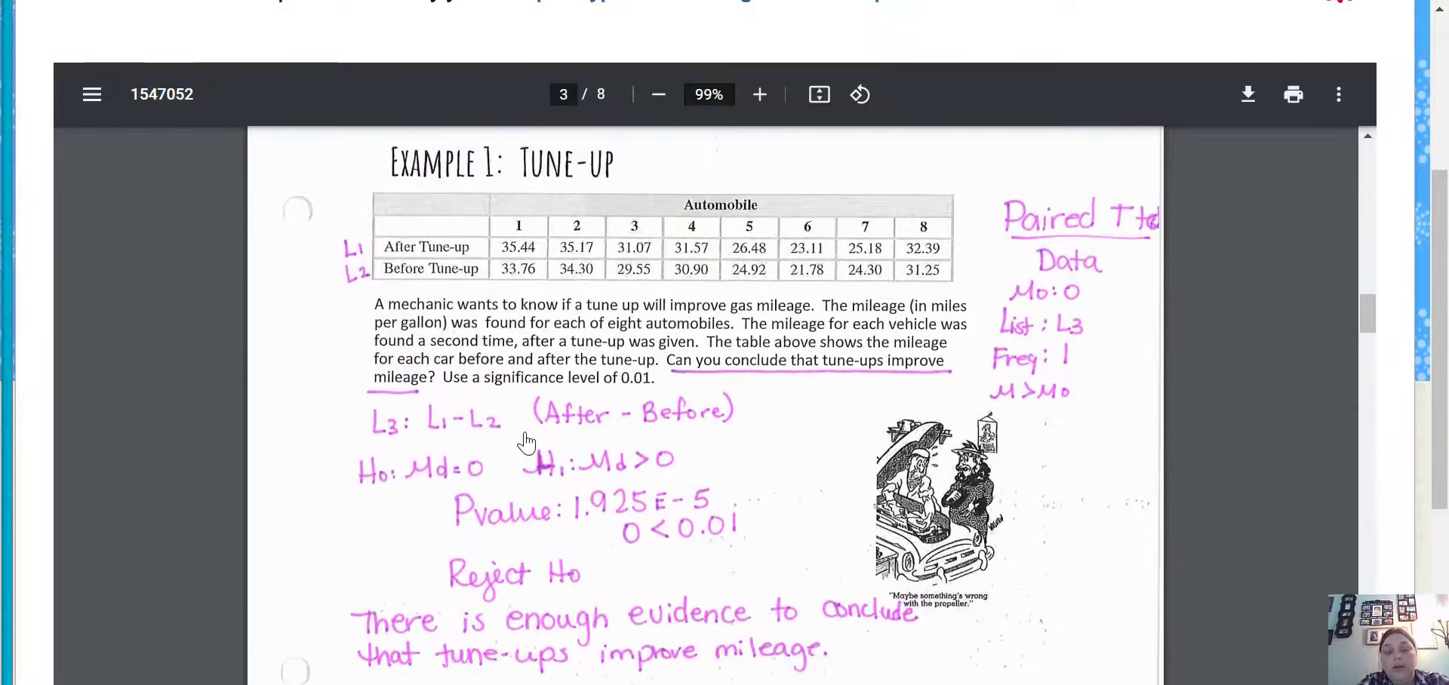
key("alt+Tab")
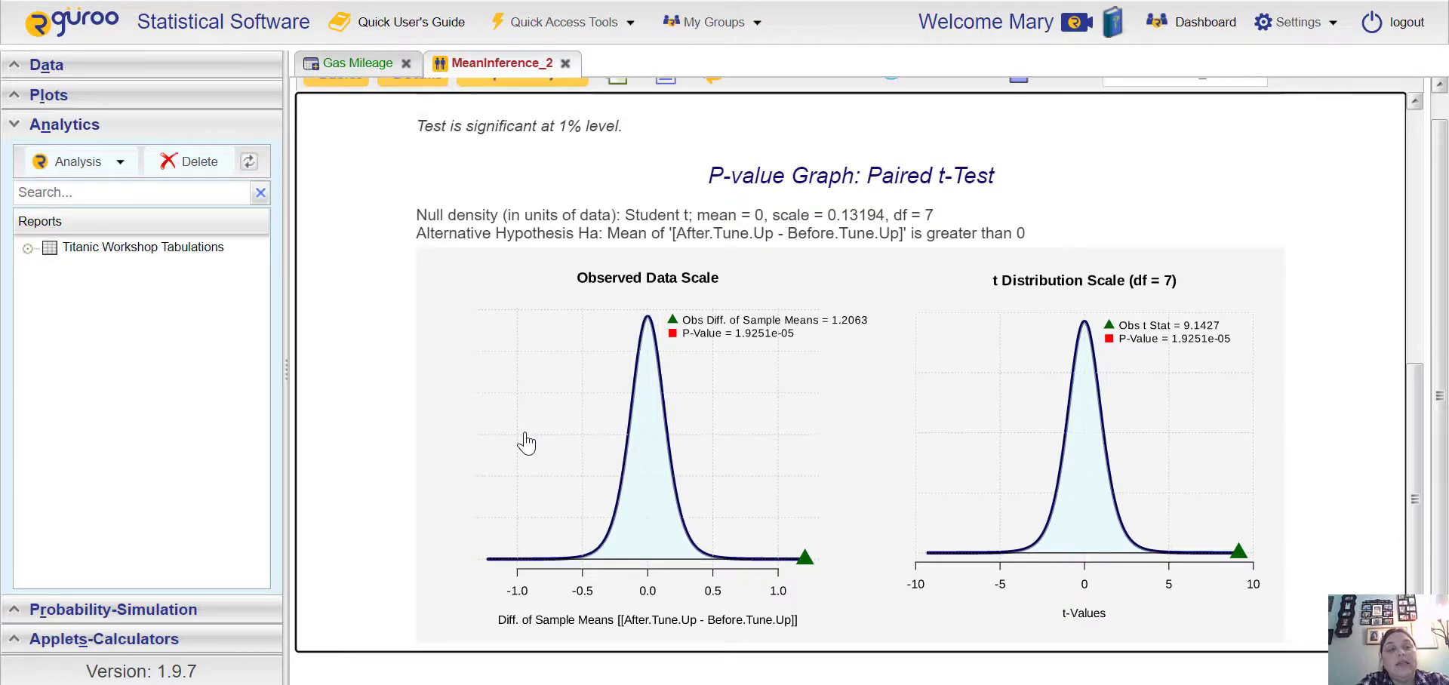
- Open a blank data frame in the dataset editor and close the editor without saving
key("alt+d")
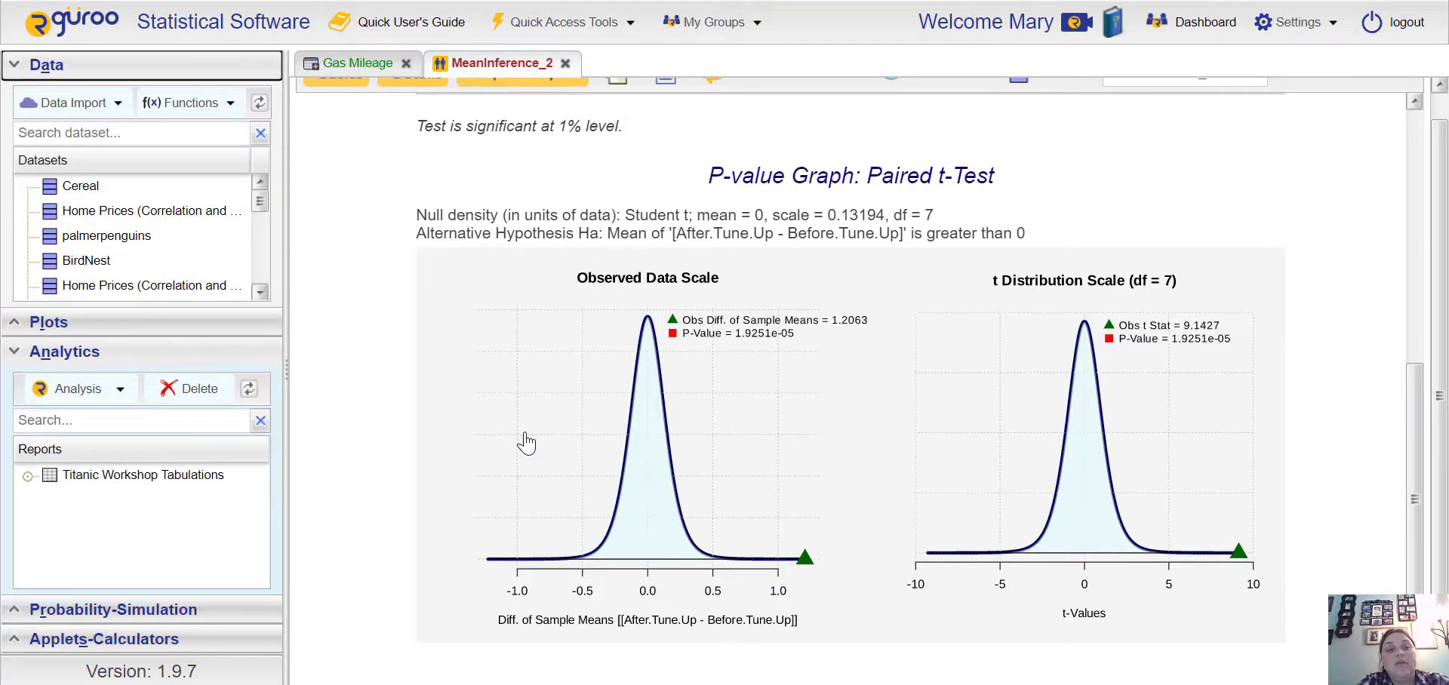
key("Tab")
key("Return")
key("Return")
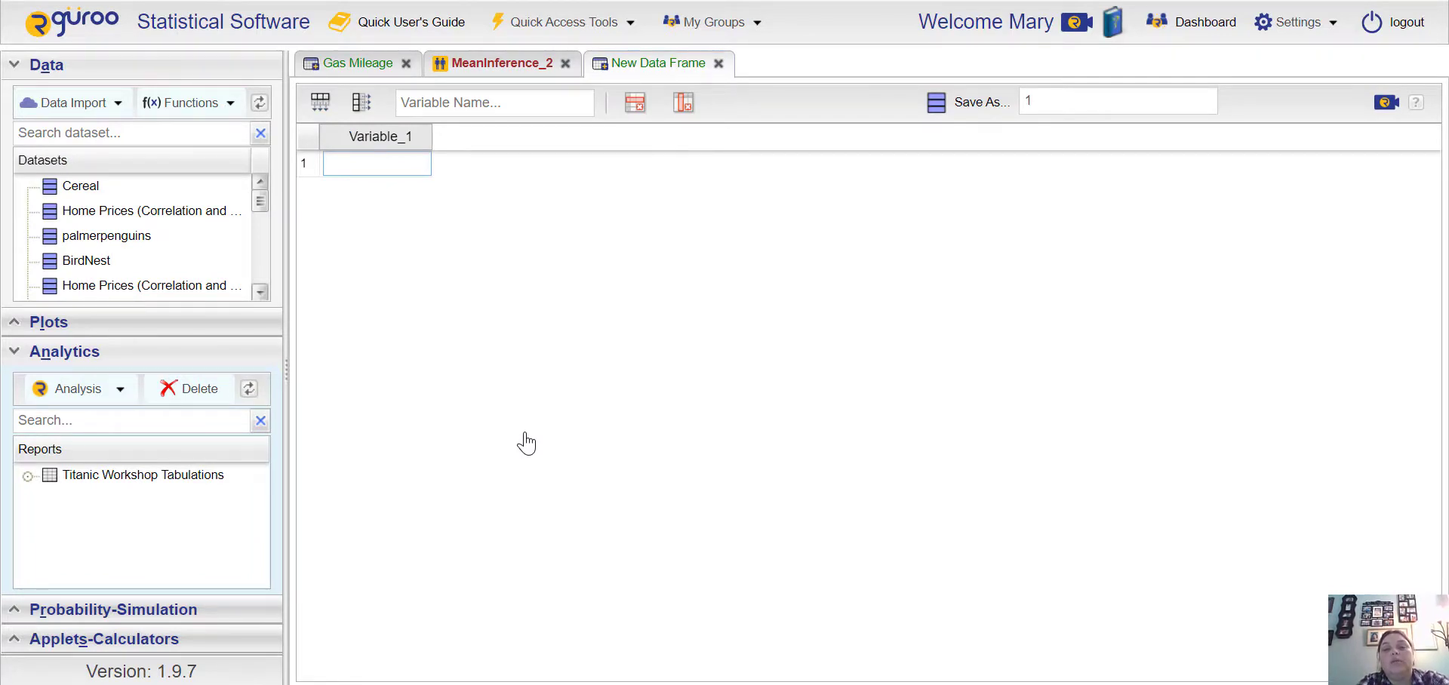
key("Tab")
key("Escape")
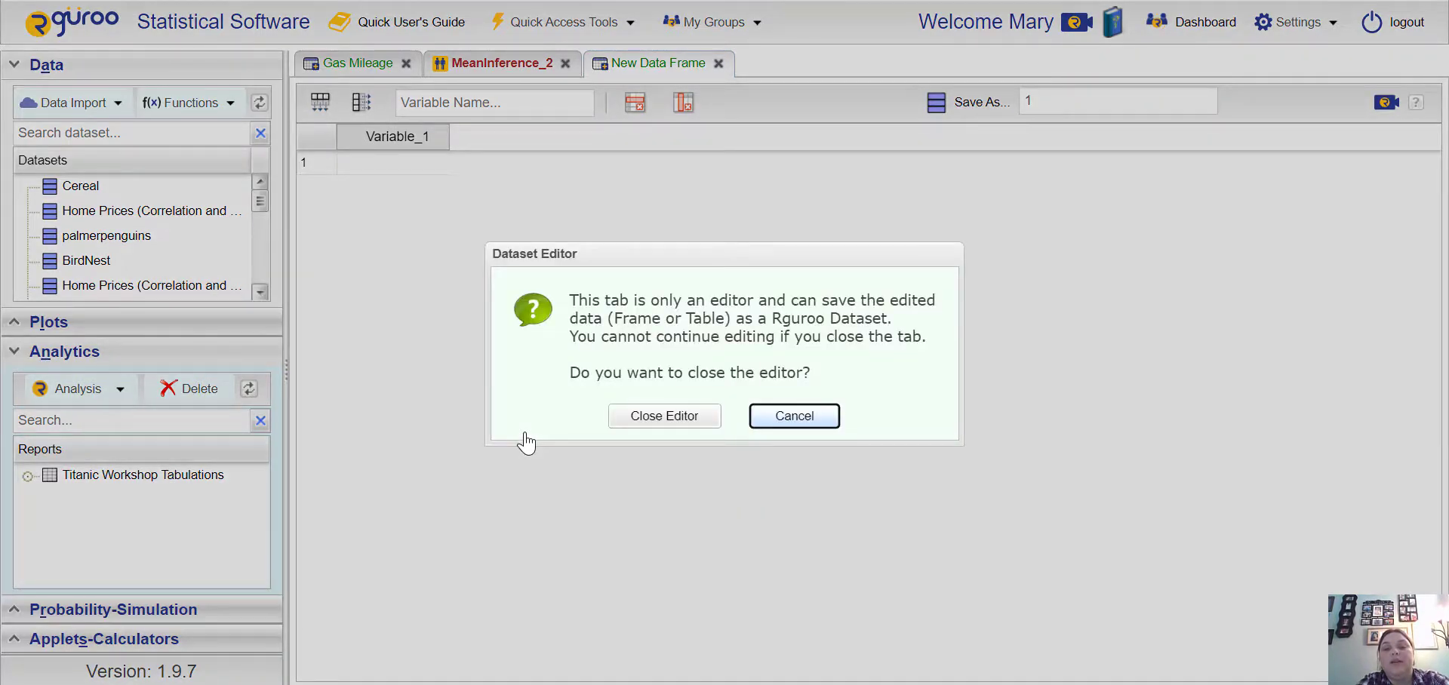
key("Tab")
key("Return")
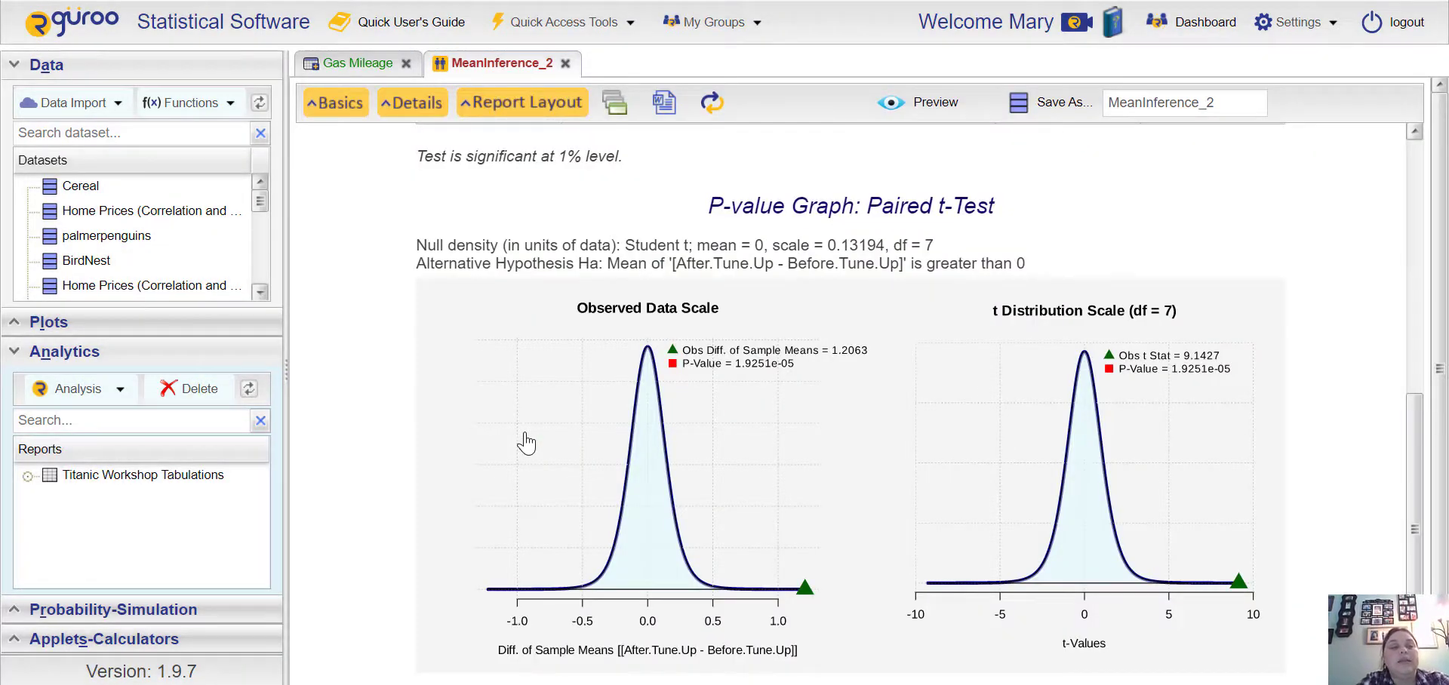
- Start another One & Two Population Mean Inference analysis and choose Gas Mileage as its dataset
key("alt+a")
key("Tab")
key("Return")
key("Down")
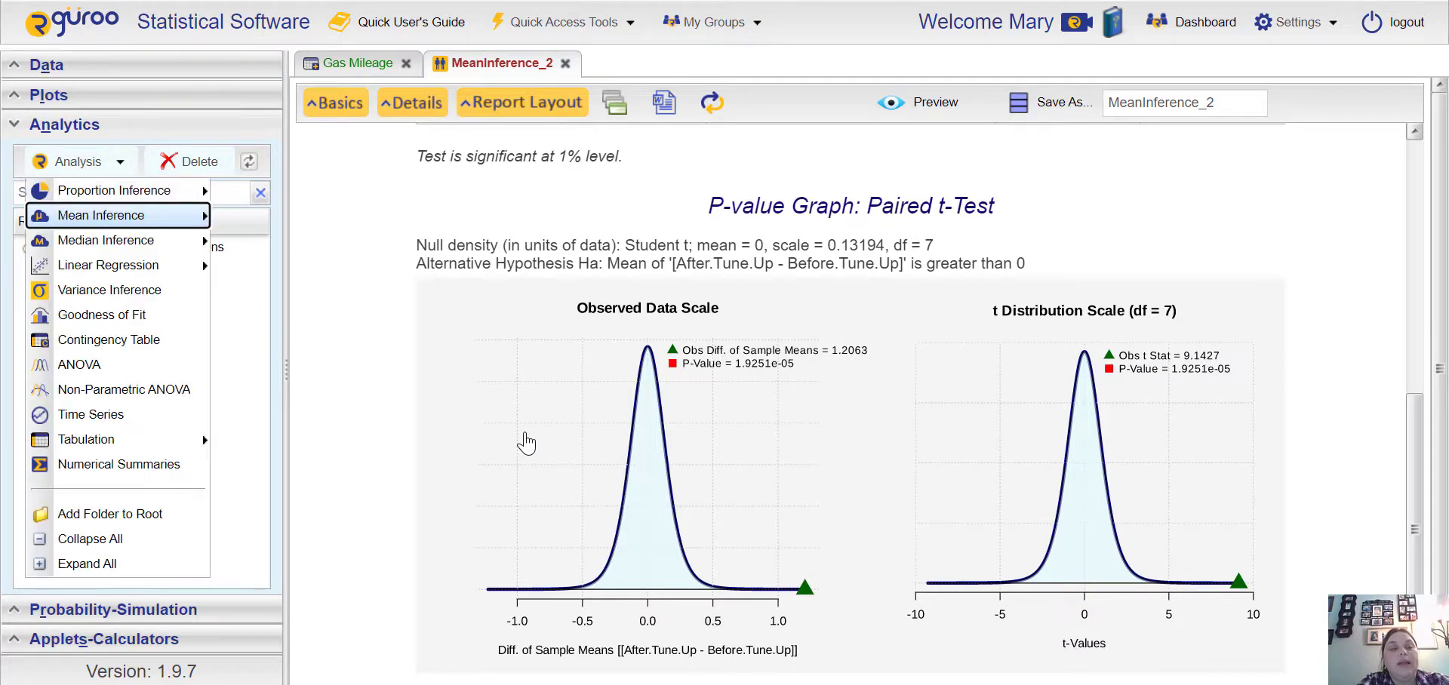
key("Right")
key("Down")
key("Return")
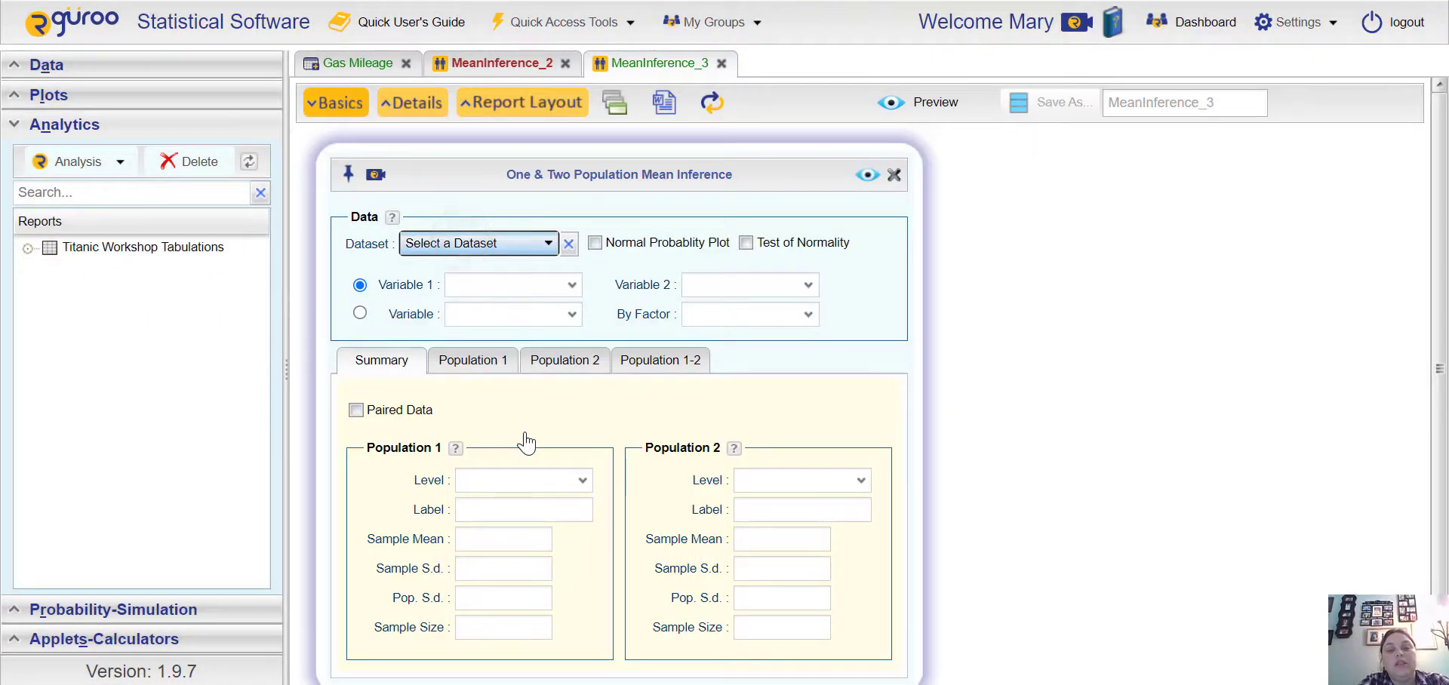
key("alt+Down")
key("End")
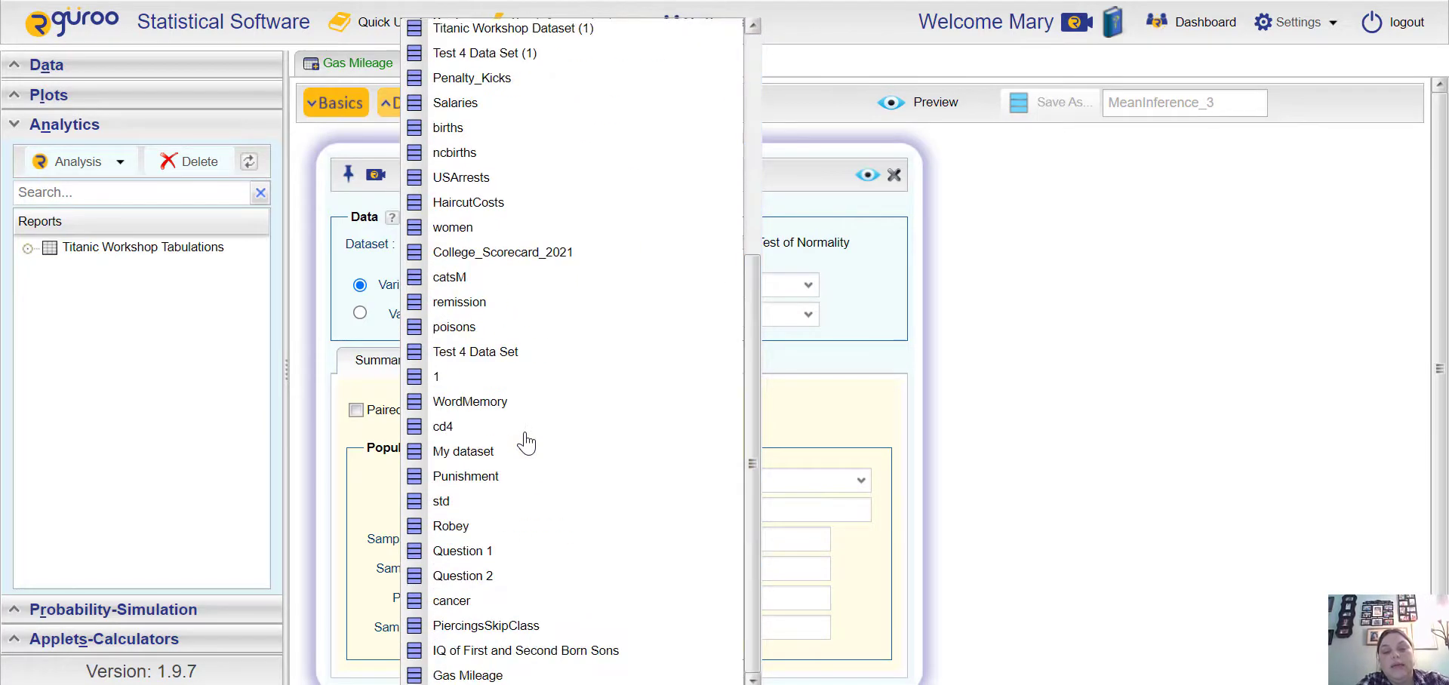
key("Up")
key("Return")
- Set Variable 1 to After.Tune.Up and Variable 2 to Before.Tune.Up, and mark them as paired data
key("Tab")
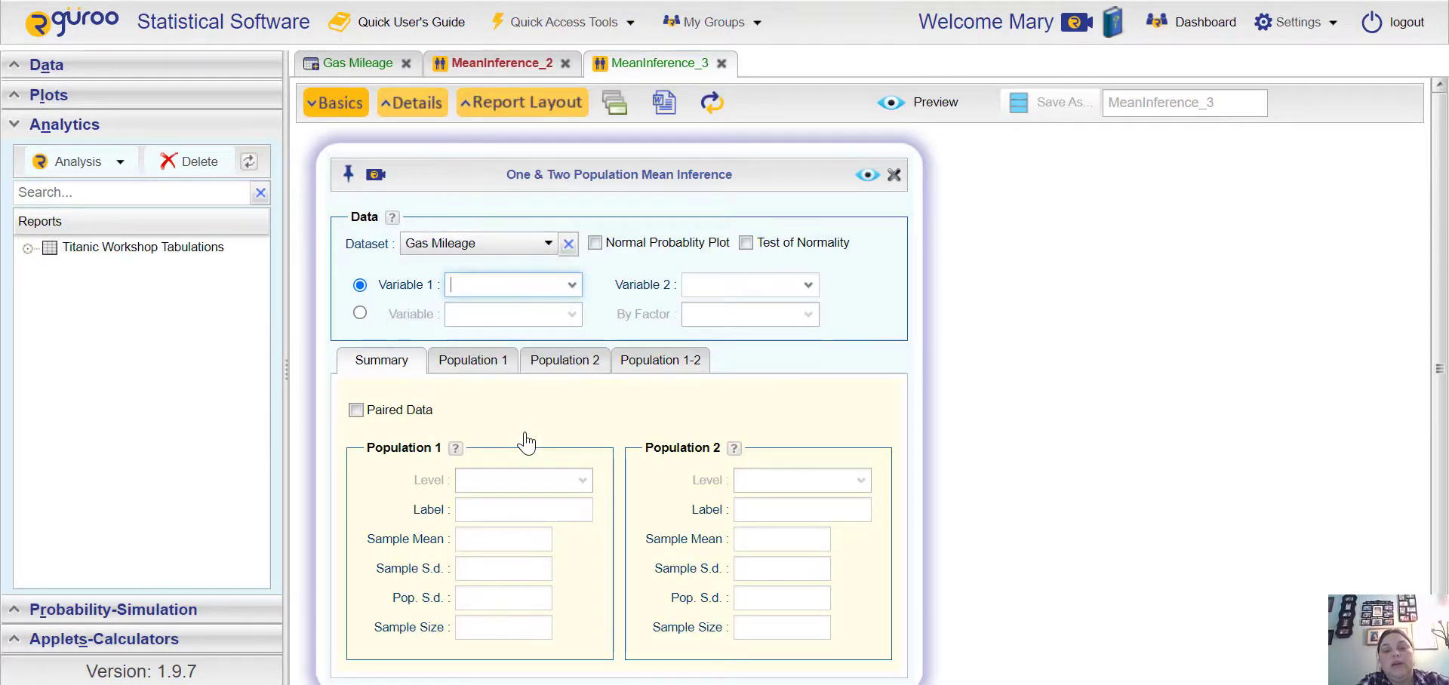
key("alt+Down")
key("Return")
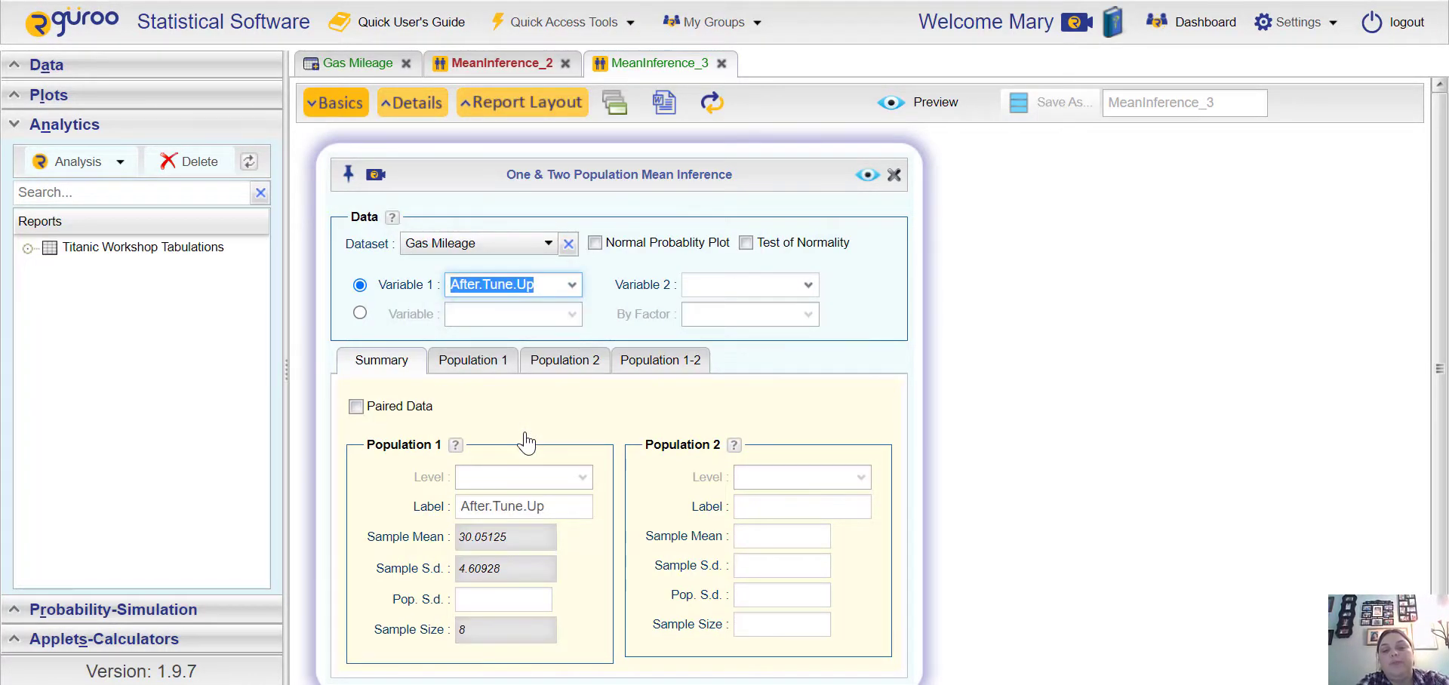
left_click(808, 285)
left_click(735, 325)
left_click(357, 406)
- Set the significance level of the Population 1-2 hypothesis test to 0.01
left_click(660, 361)
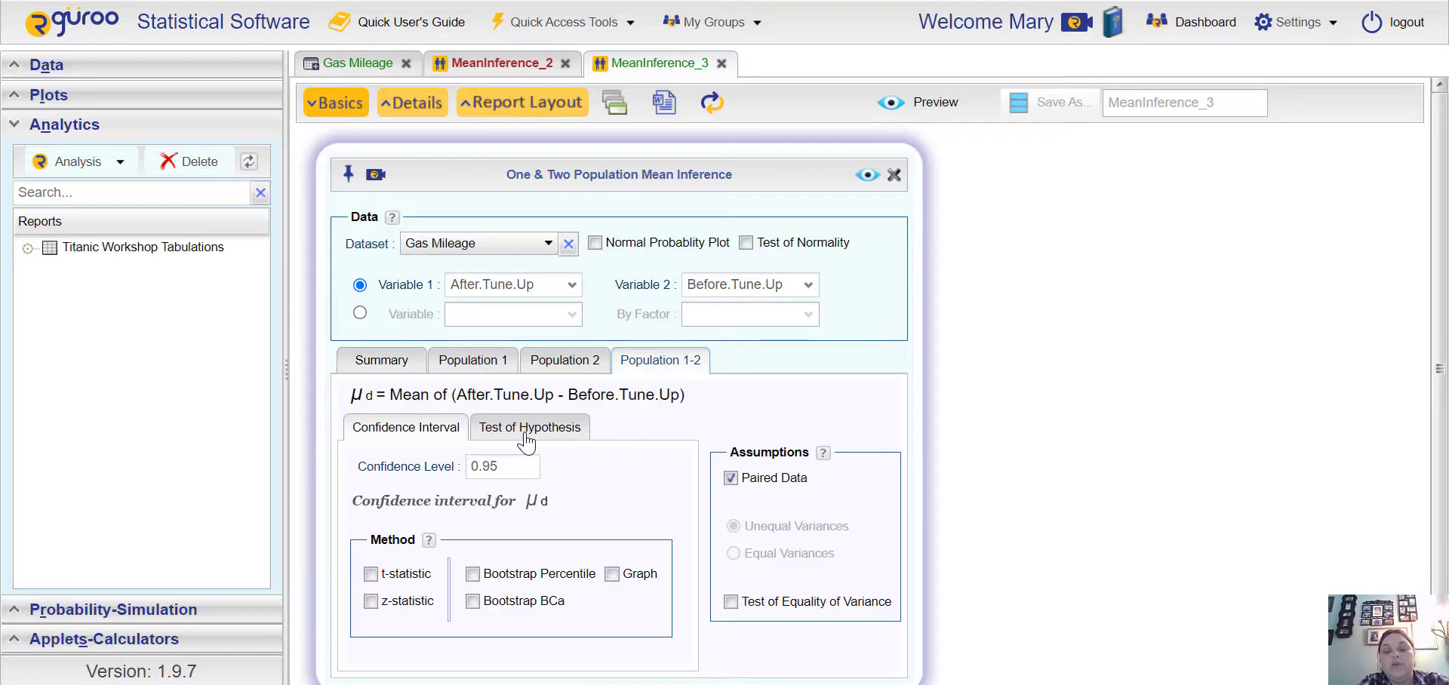
left_click(527, 429)
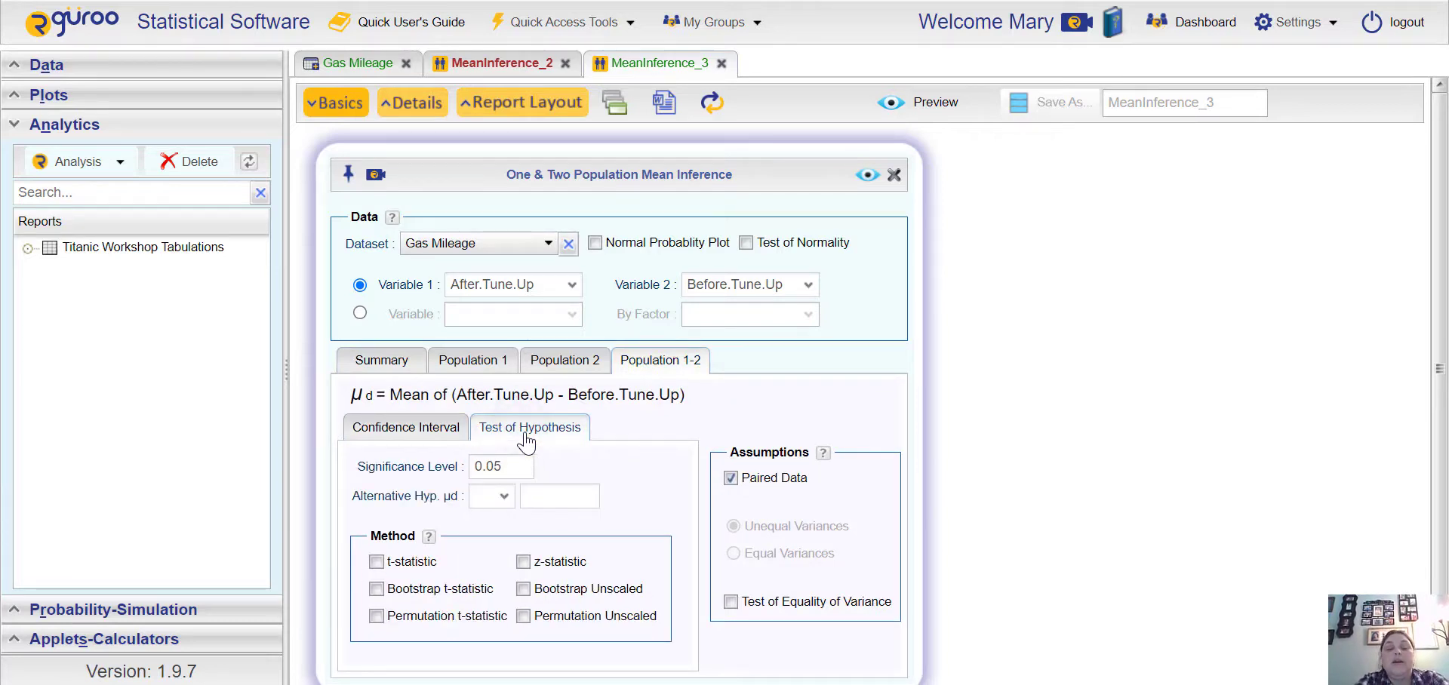
left_click(502, 467)
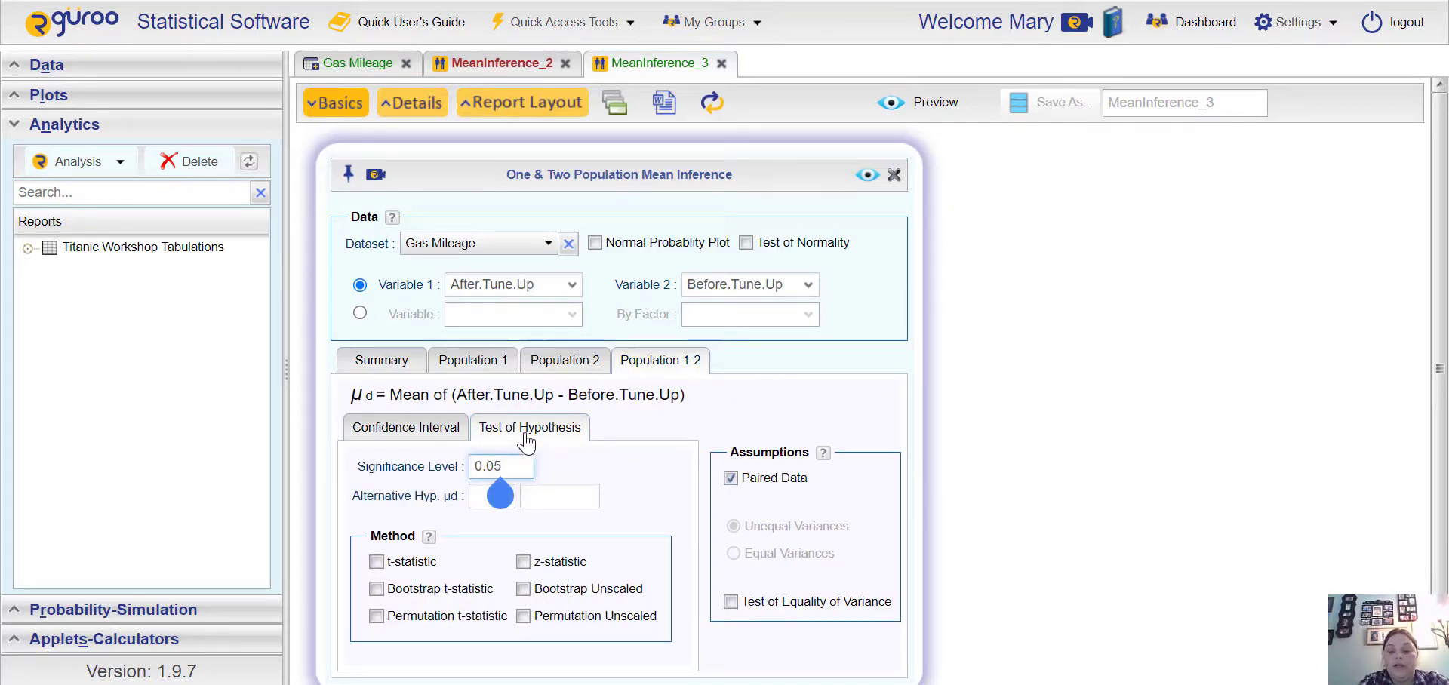
key("BackSpace")
type("1")
- Configure a t-statistic test with the alternative hypothesis μd > 0 and preview the report
left_click(491, 496)
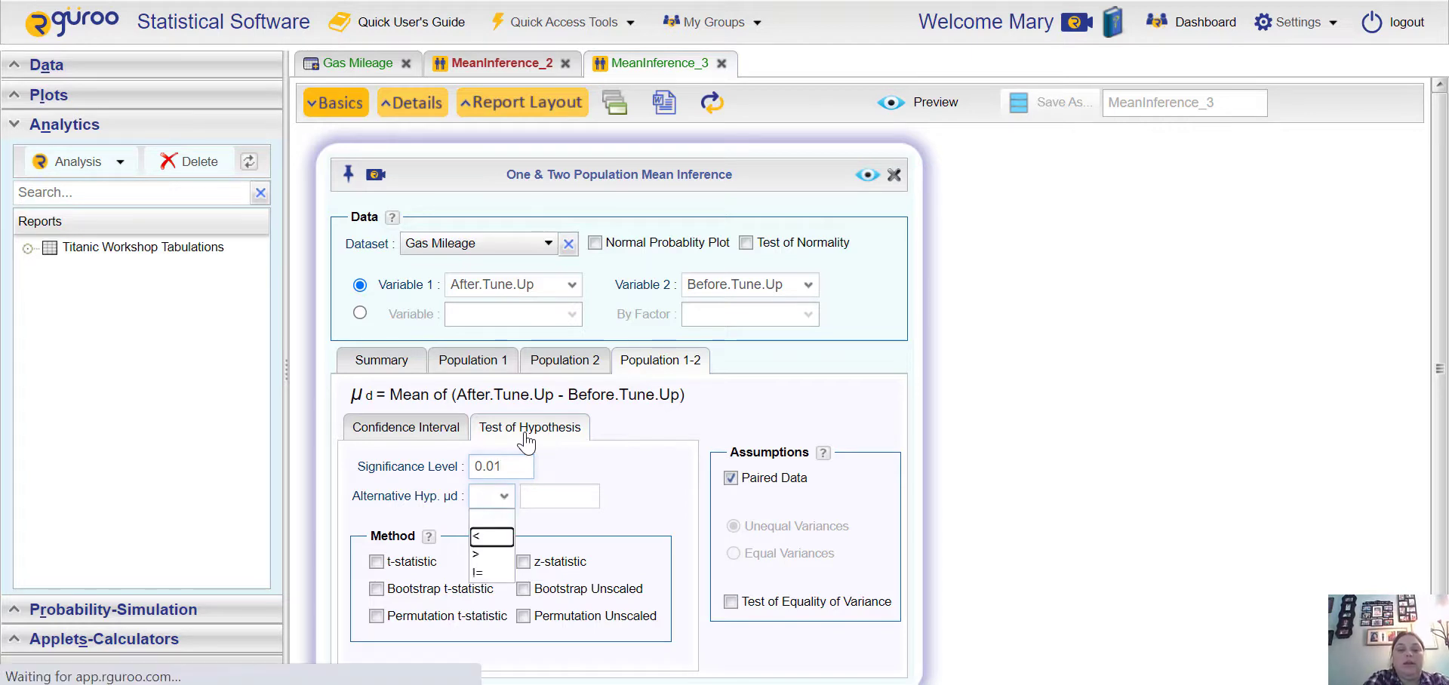
left_click(476, 554)
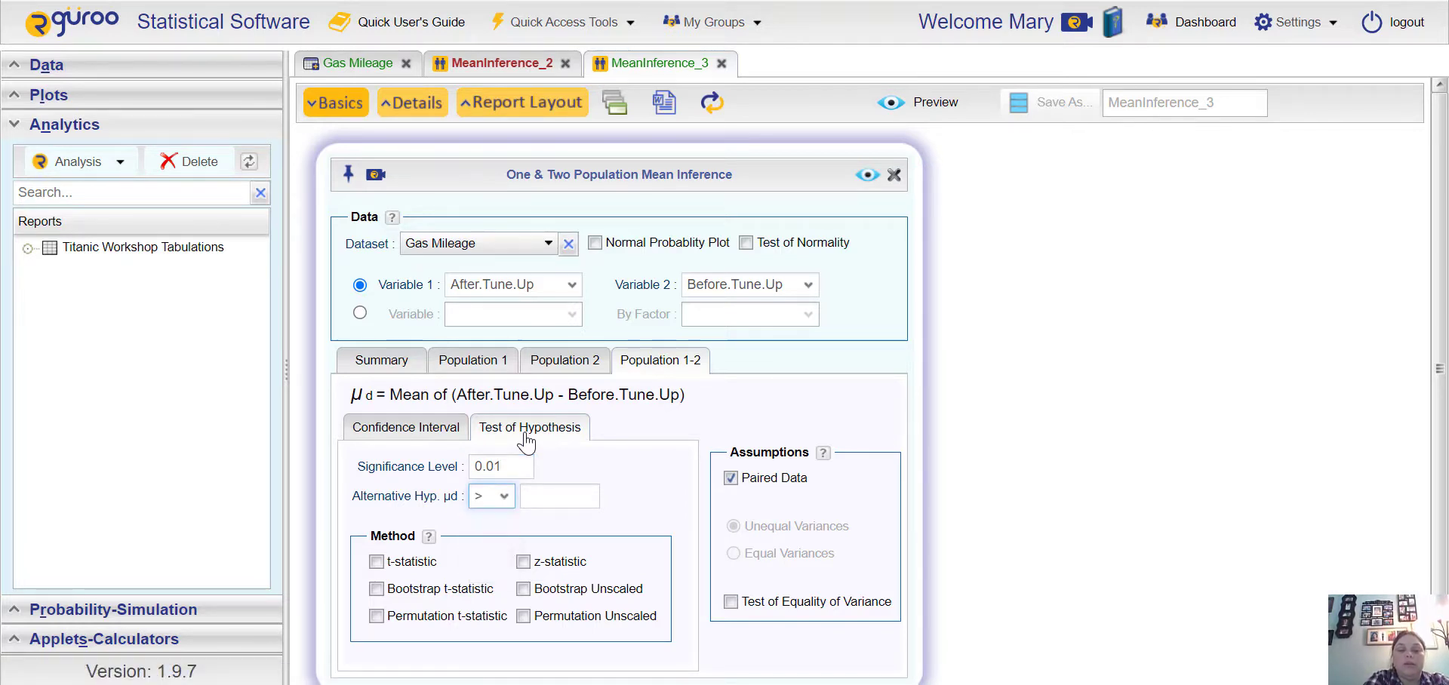
left_click(559, 496)
type("0")
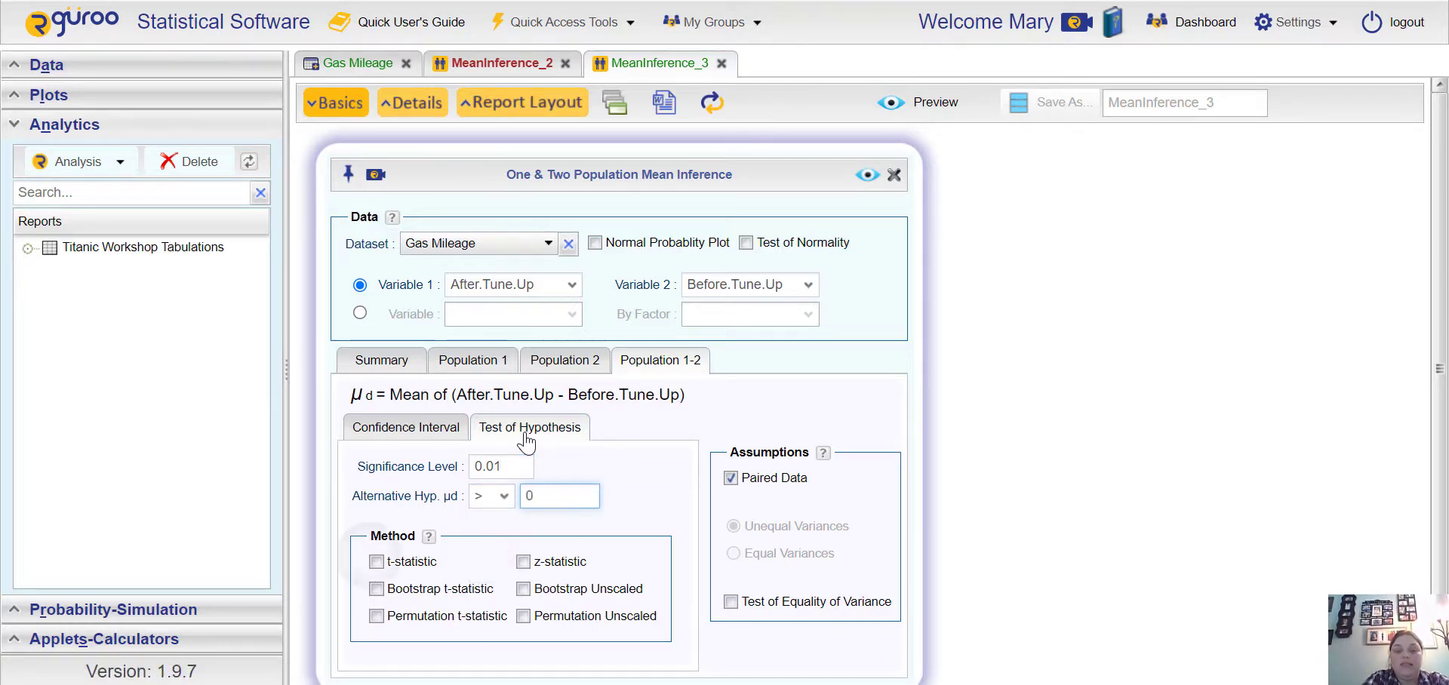
left_click(376, 562)
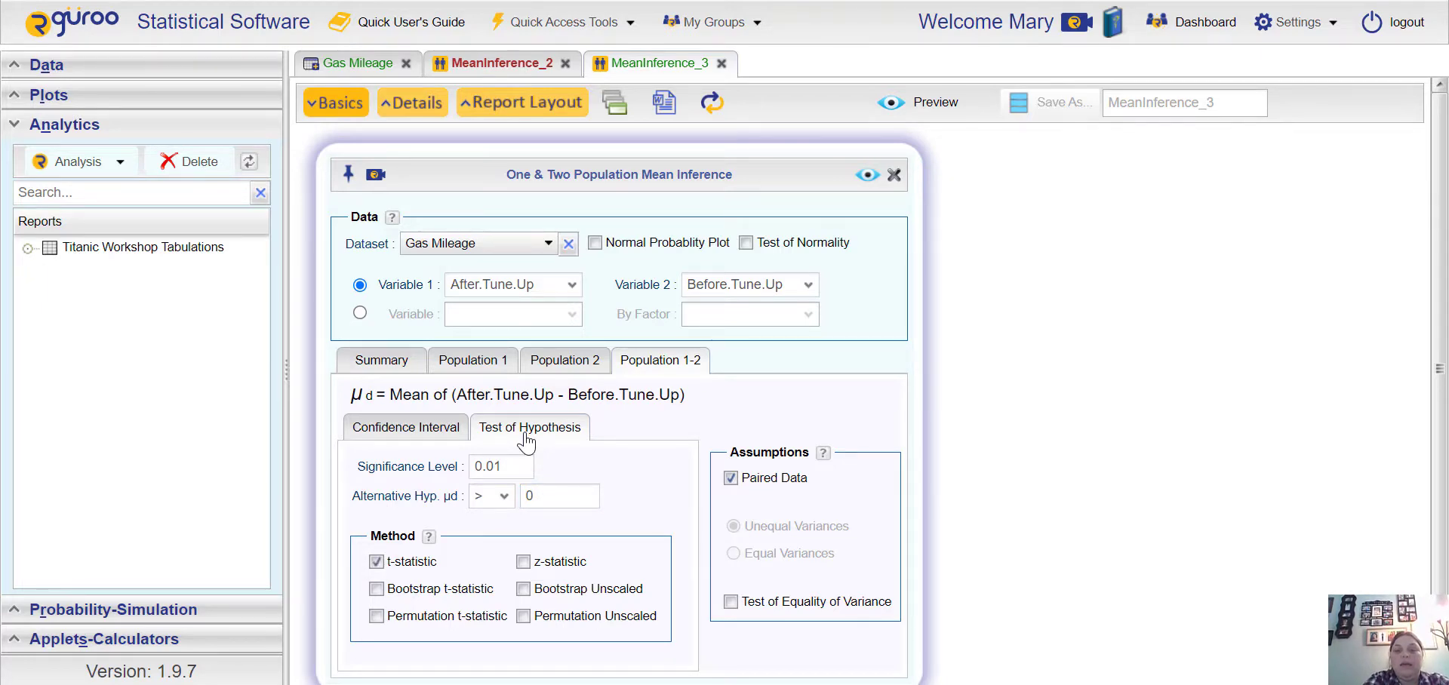
left_click(867, 174)
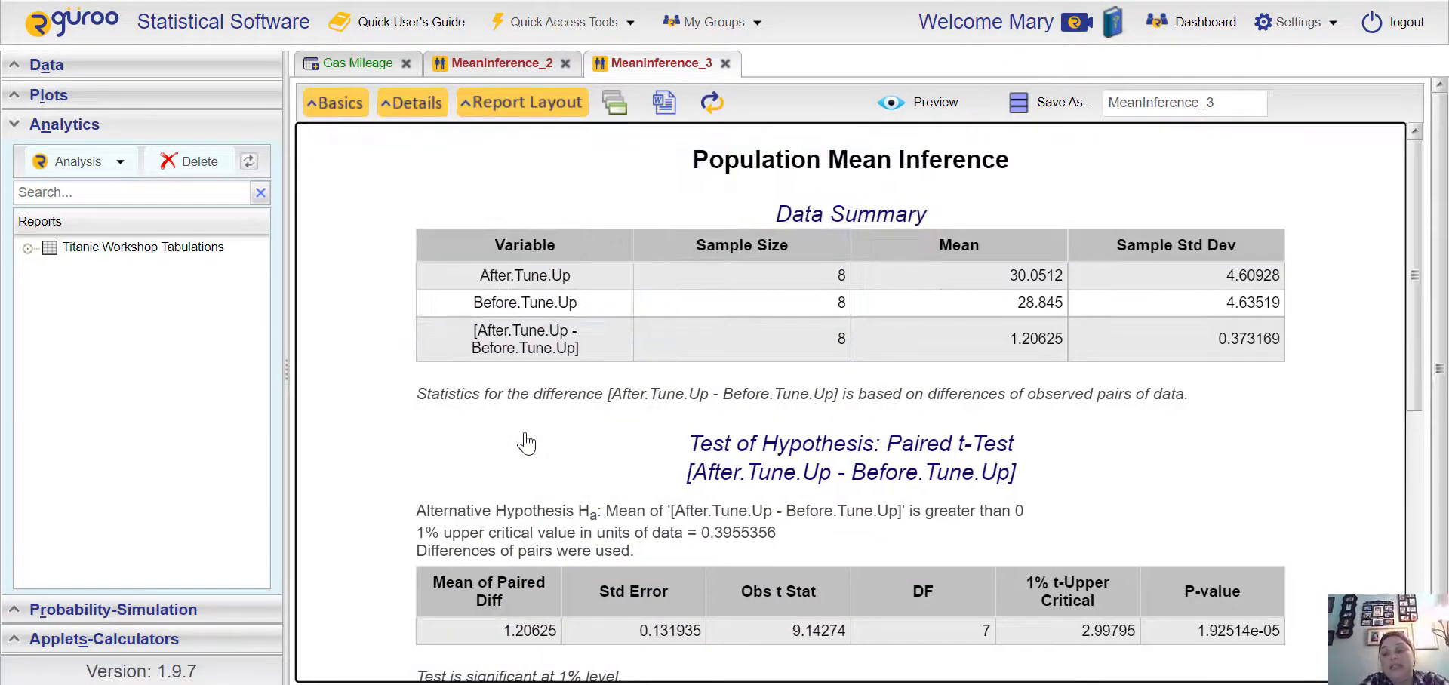